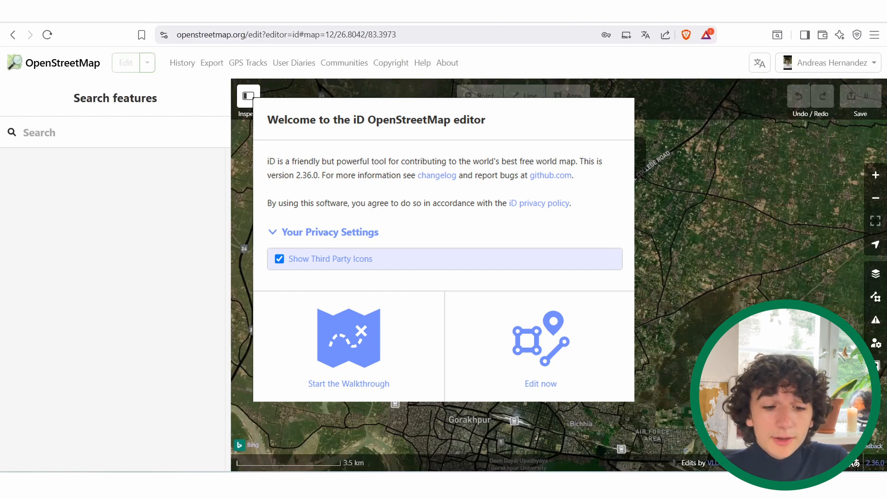
Step: Dismiss the editor's welcome dialog and open the Good First Lines spreadsheet from the MapYourGrid starter kit page
key("Escape")
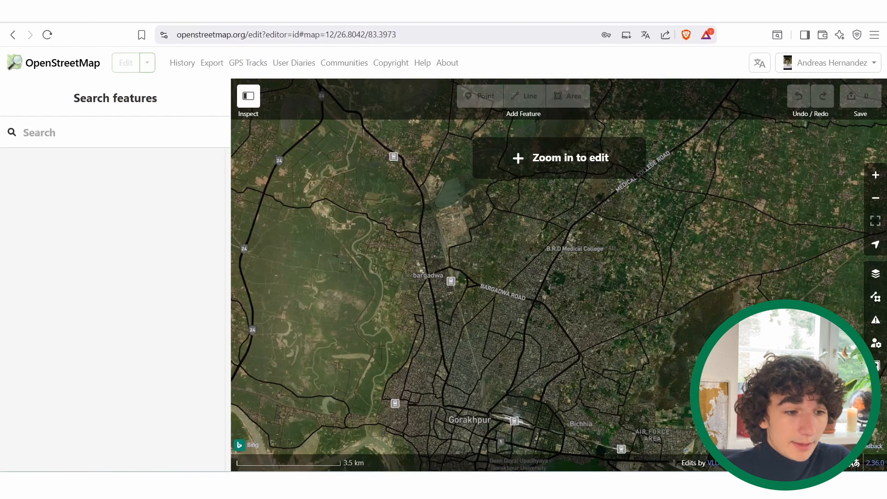
key("ctrl+Tab")
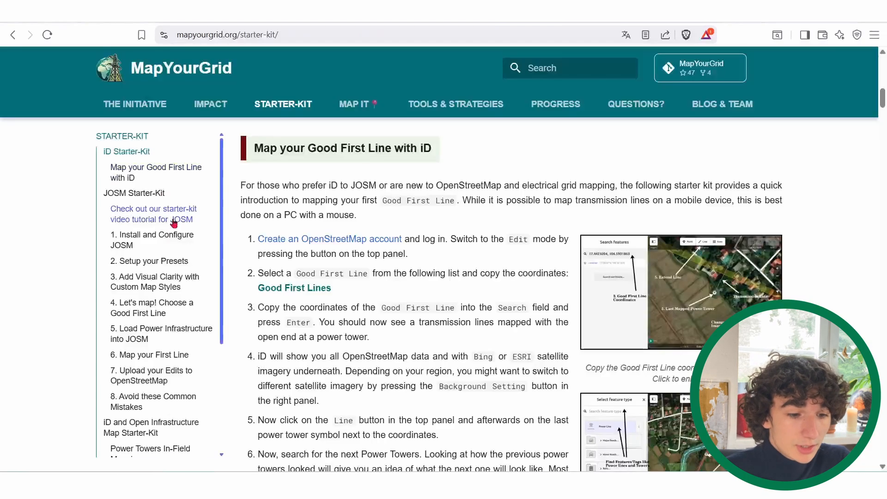
left_click(289, 290)
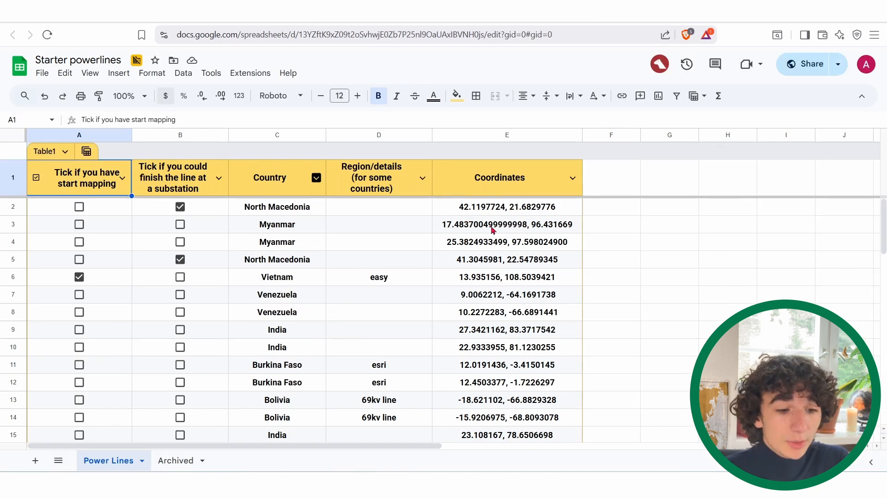
Step: Copy the India line coordinates 27.3421162, 83.3717542 from cell E9 of the Starter powerlines sheet
left_click(478, 334)
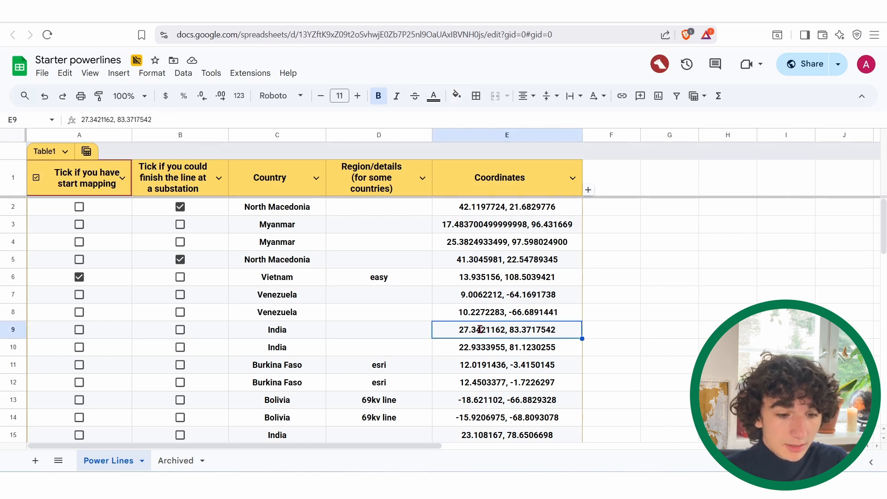
double_click(481, 331)
key("ctrl+a")
key("ctrl+c")
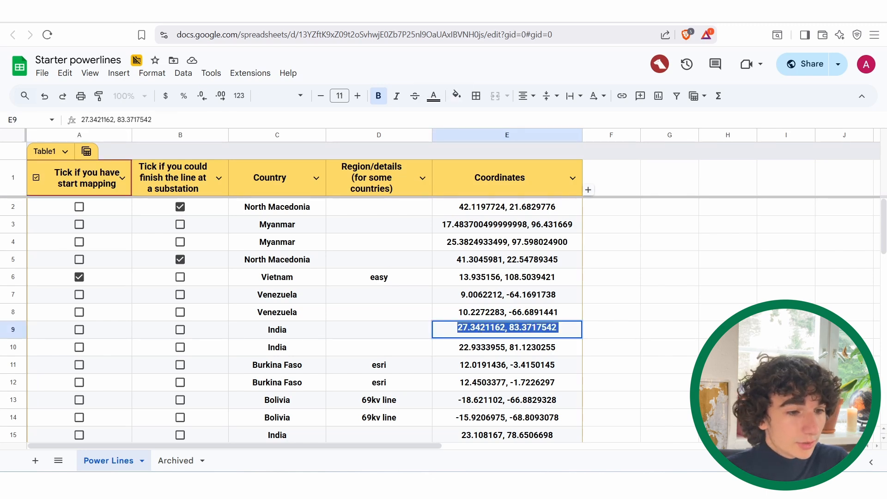
Step: Switch to the OpenStreetMap iD editor, search for the copied coordinates and go to the location 27°20′32″N, 83°22′18″E
key("alt+Tab")
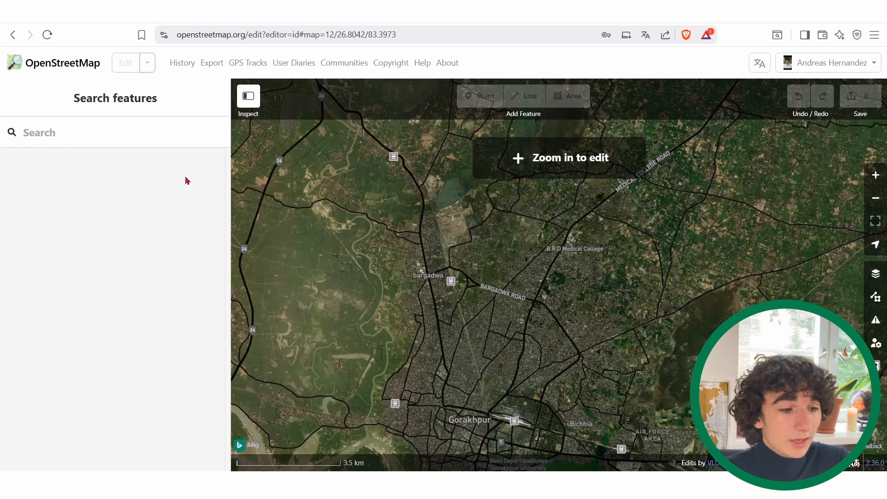
left_click(59, 135)
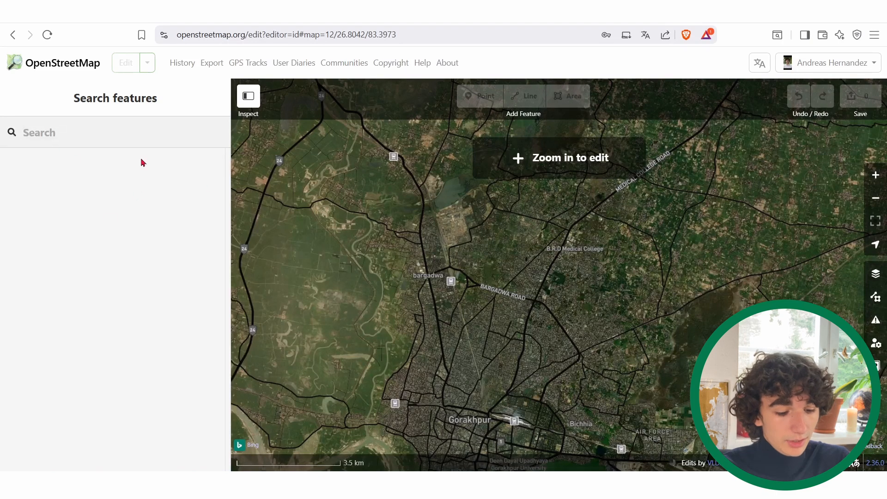
key("ctrl+v")
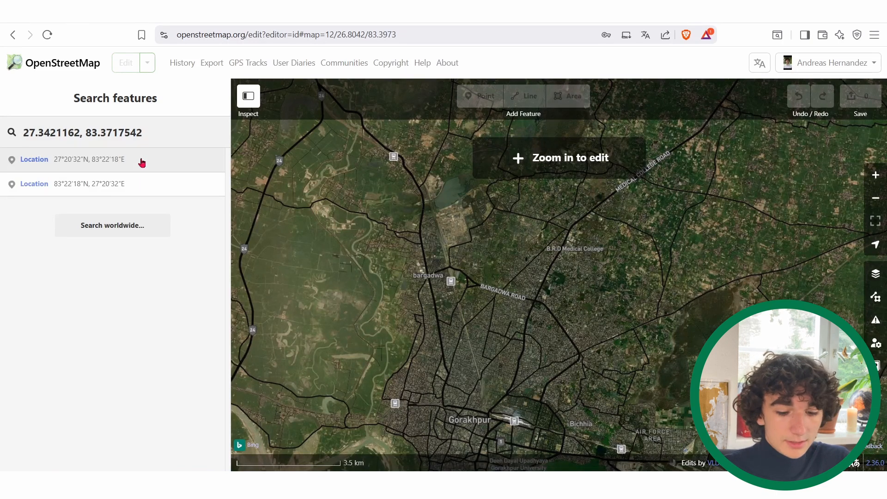
left_click(142, 163)
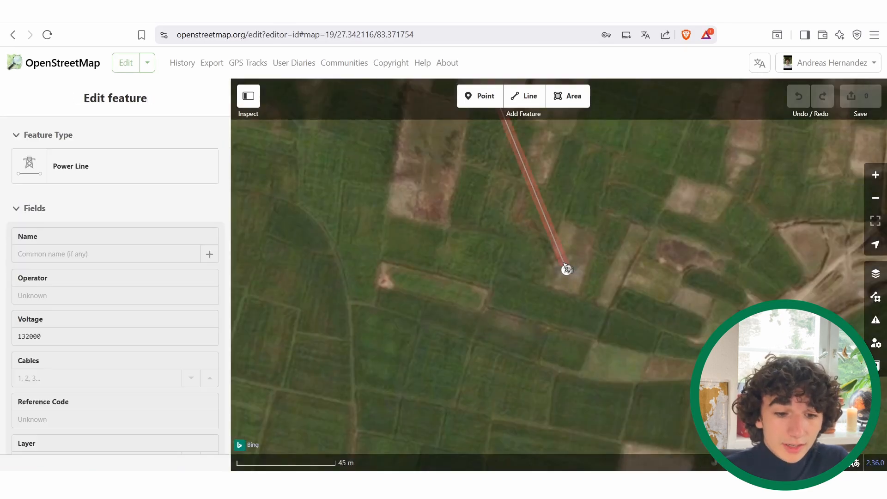
Step: Examine the mapped power line around the location and check the map data settings for displaying power features
scroll(567, 269, "down", 5)
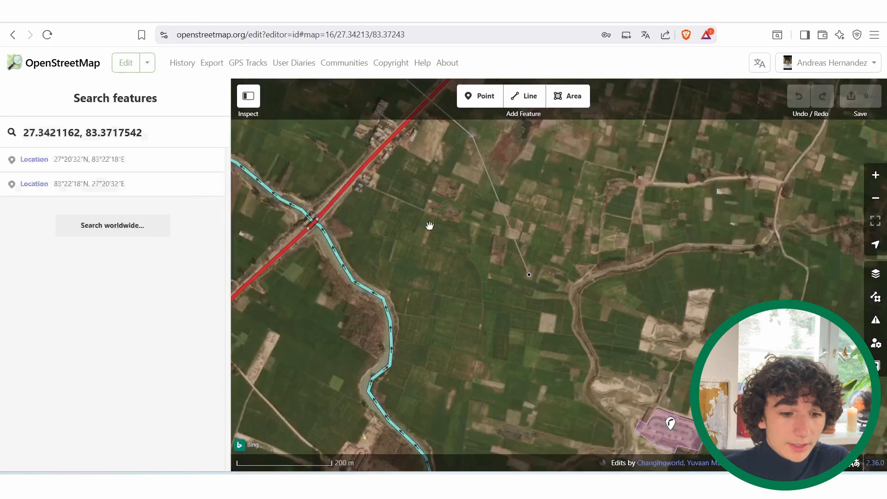
left_click_drag(426, 180, 524, 332)
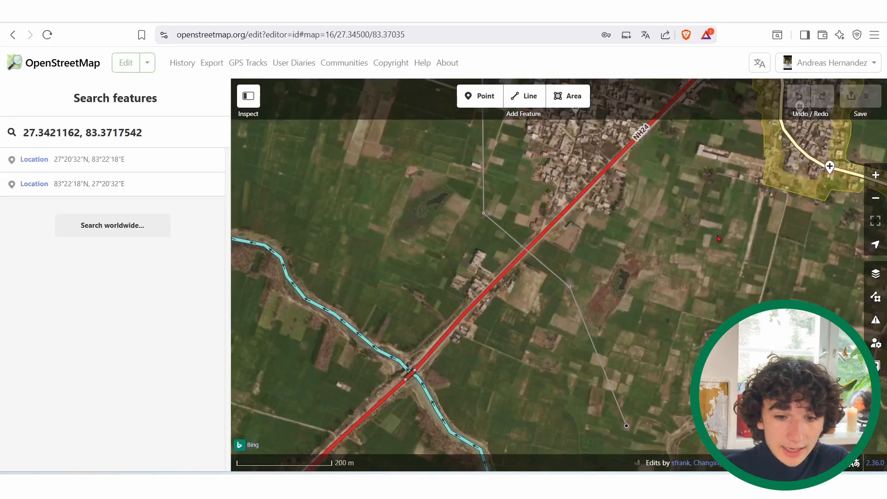
scroll(571, 257, "down", 1)
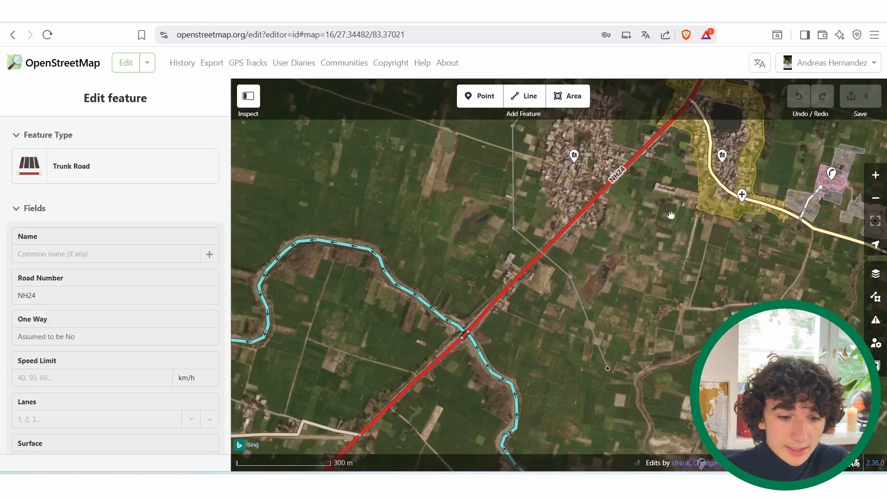
left_click(877, 296)
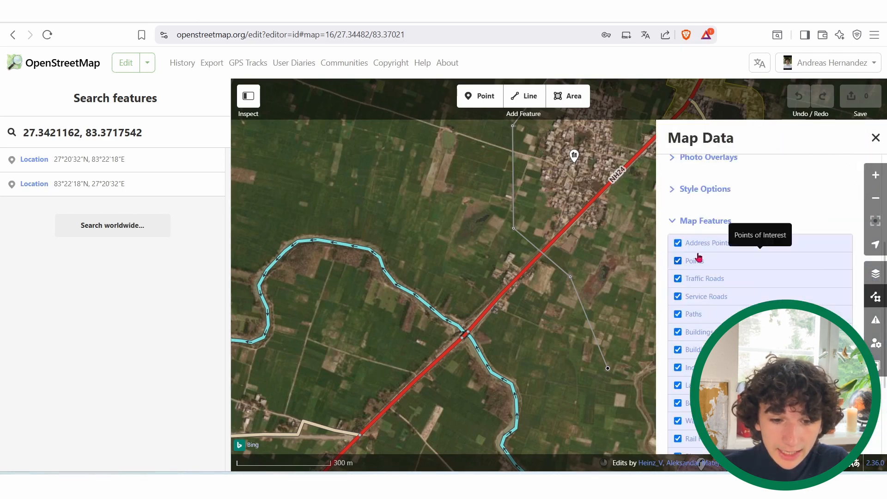
scroll(703, 337, "down", 3)
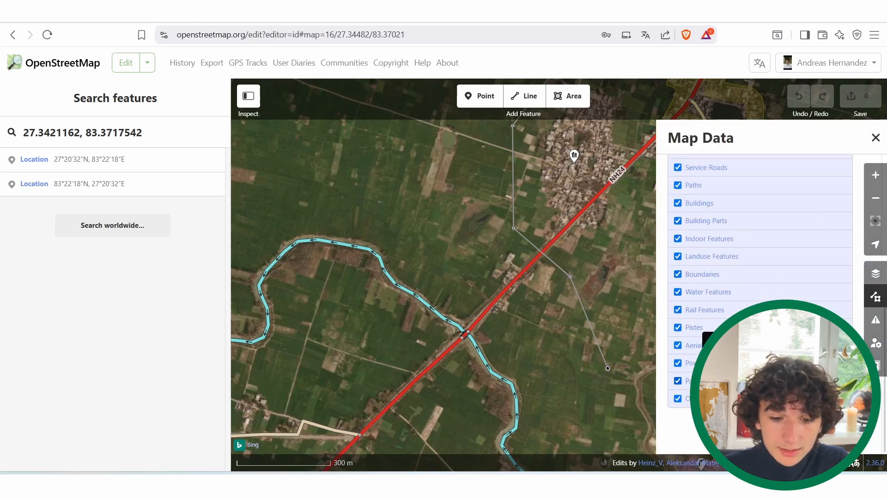
left_click(678, 363)
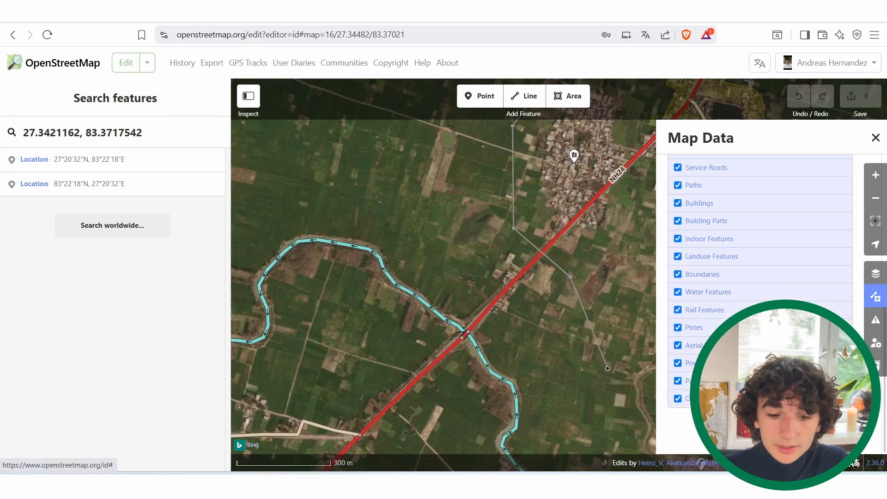
left_click(721, 418)
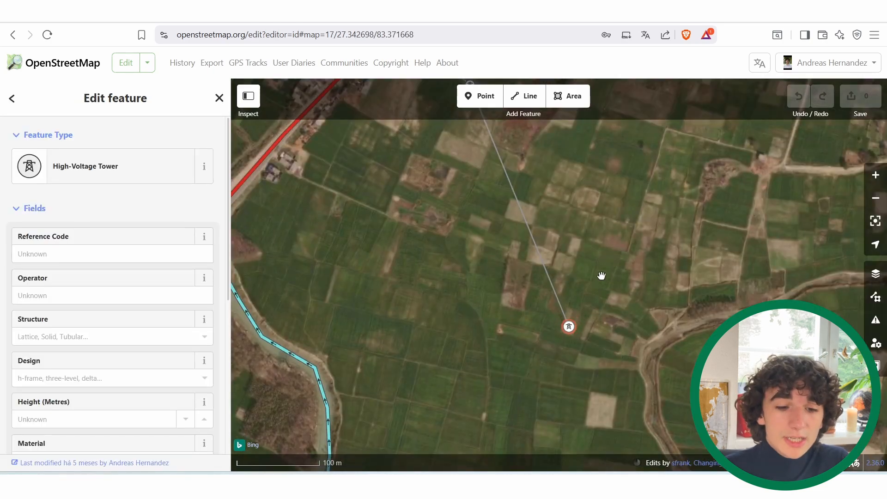
left_click(602, 275)
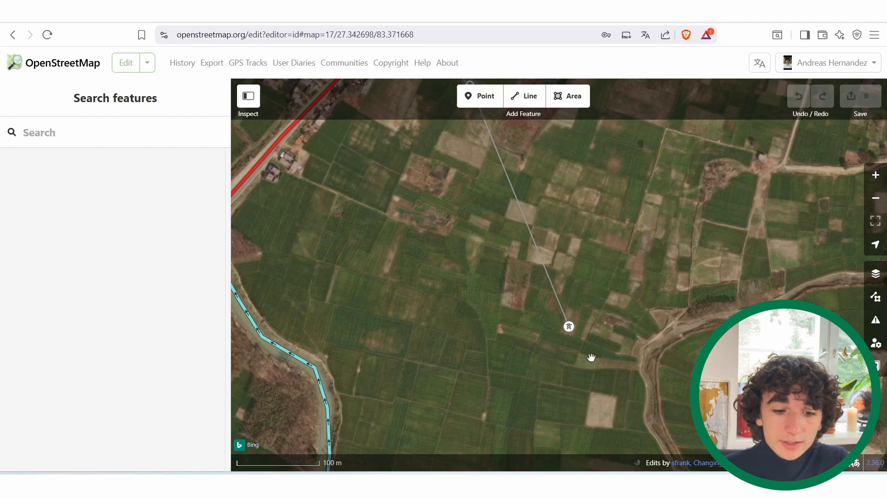
left_click(570, 327)
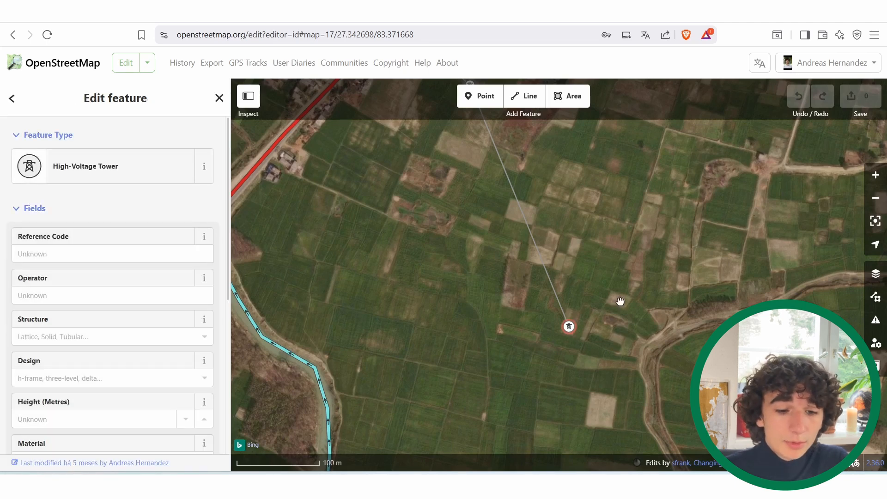
key("a")
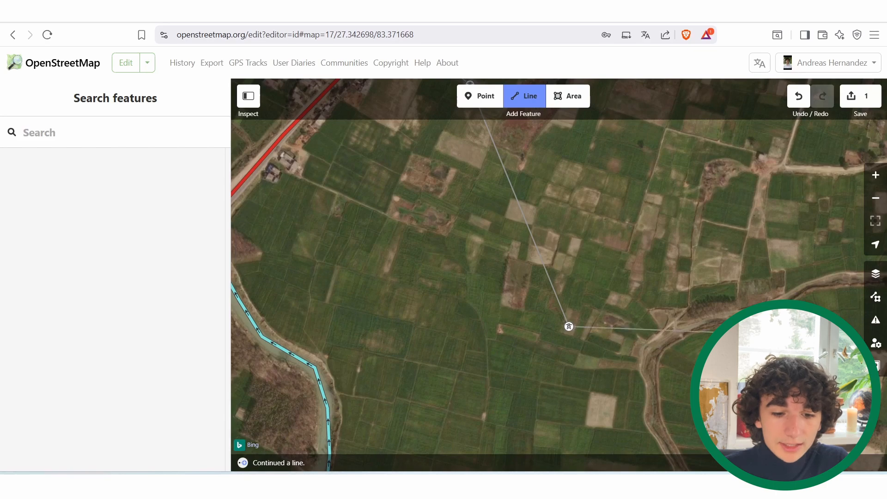
key("ctrl+z")
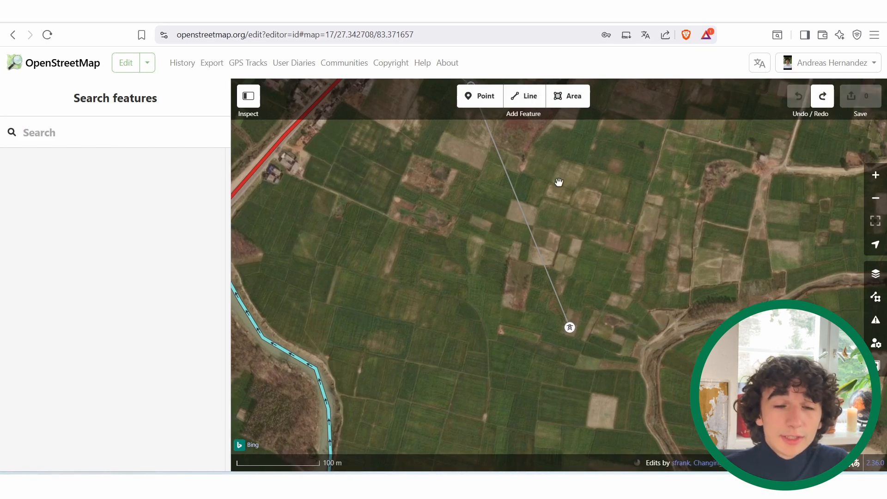
left_click(527, 96)
left_click(570, 328)
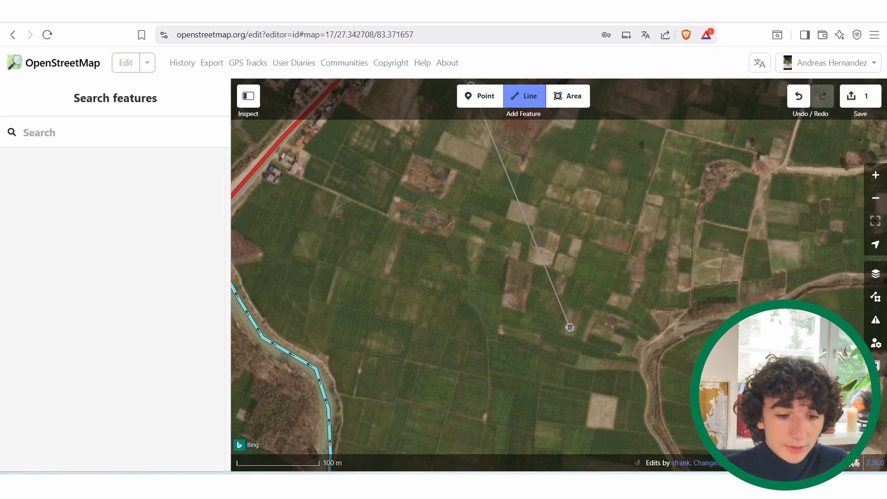
scroll(597, 314, "down", 5)
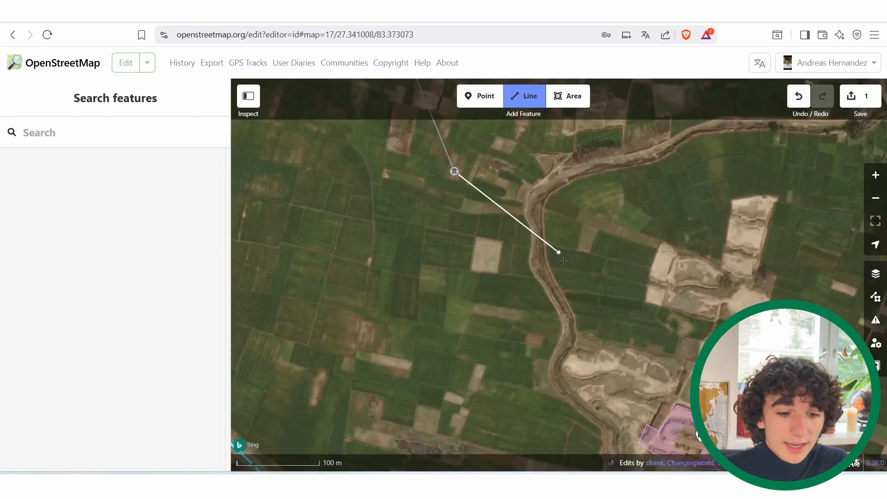
key("Escape")
Step: Start a line from the high-voltage tower at the open end of the existing power line
left_click(455, 172)
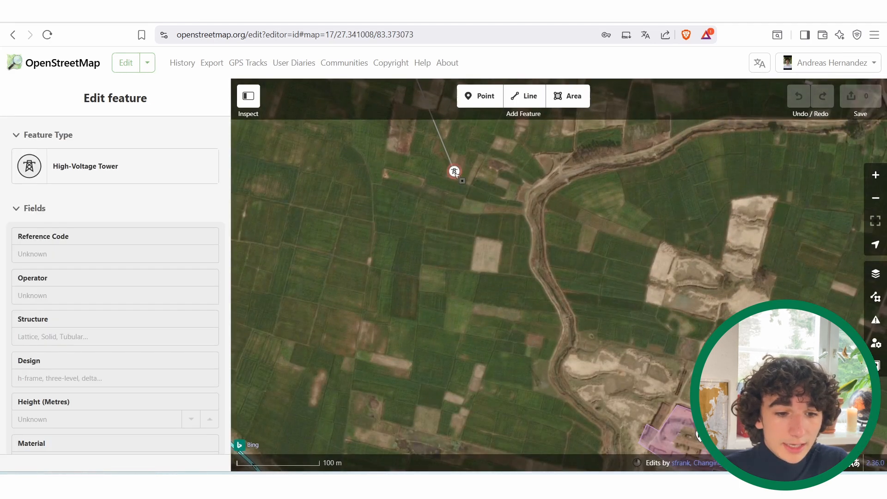
key("2")
left_click(455, 172)
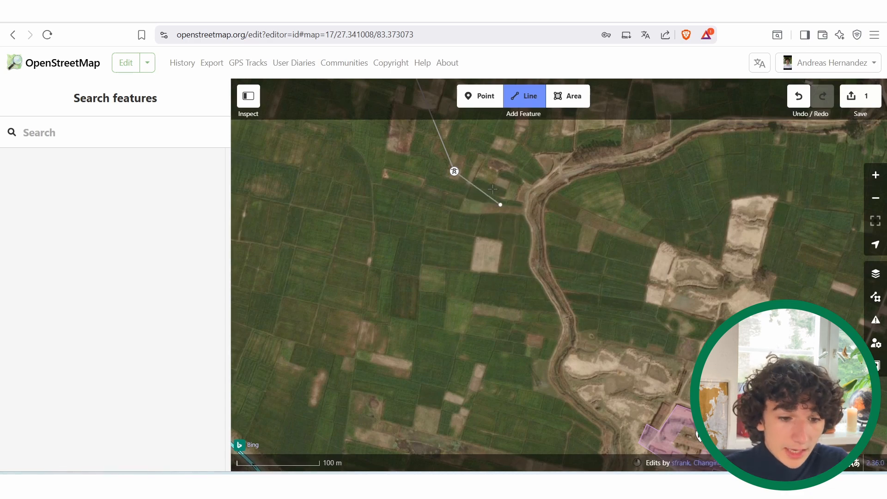
scroll(462, 174, "up", 3)
left_click_drag(468, 171, 559, 279)
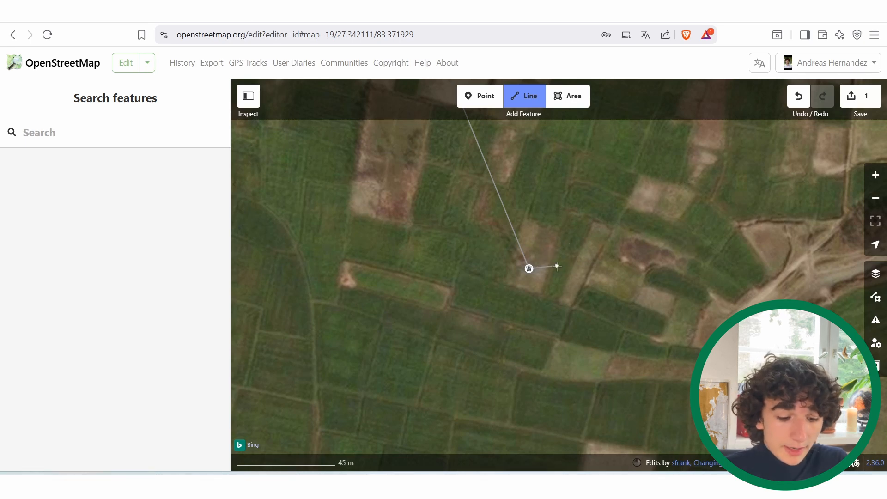
Step: Compare the Esri World Imagery and Mapbox Satellite backgrounds around the tower with Bing Maps Aerial, ending on Bing Maps Aerial
left_click(876, 274)
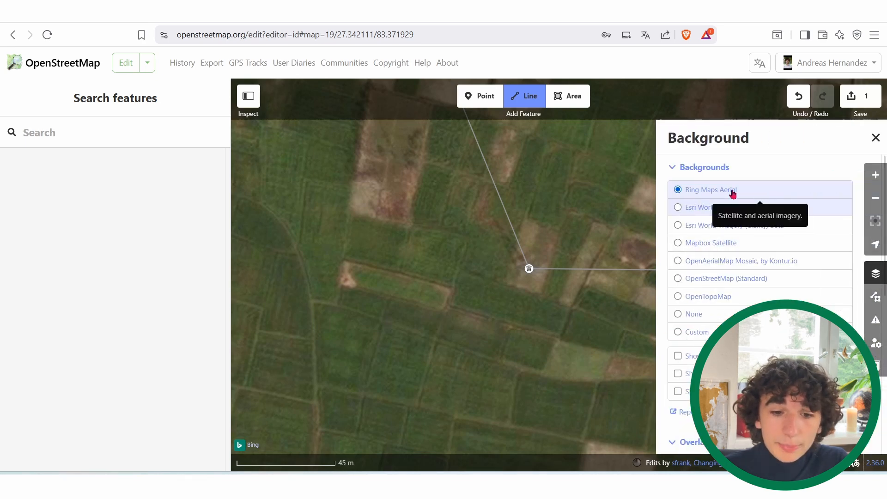
left_click(678, 208)
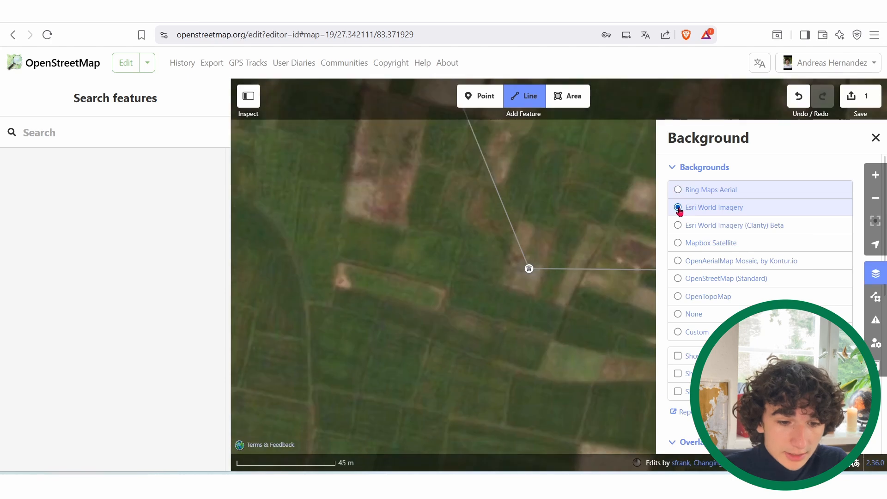
left_click(678, 191)
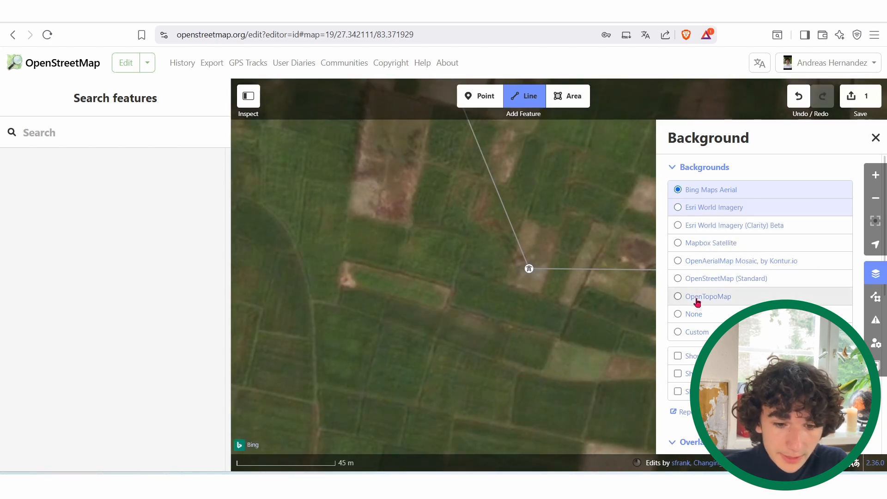
left_click(678, 244)
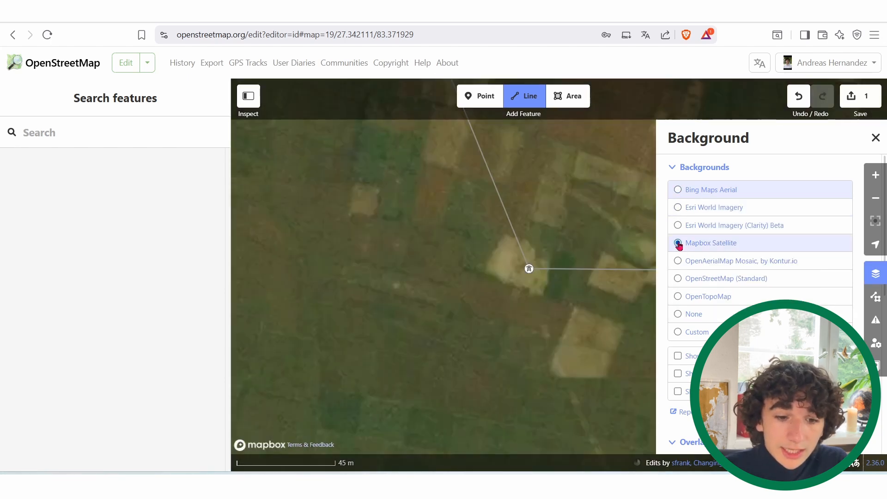
left_click(678, 190)
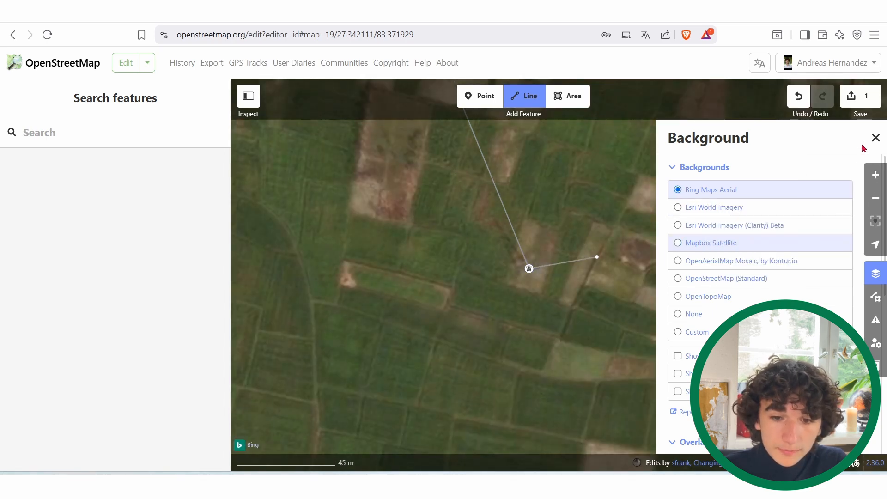
left_click(874, 139)
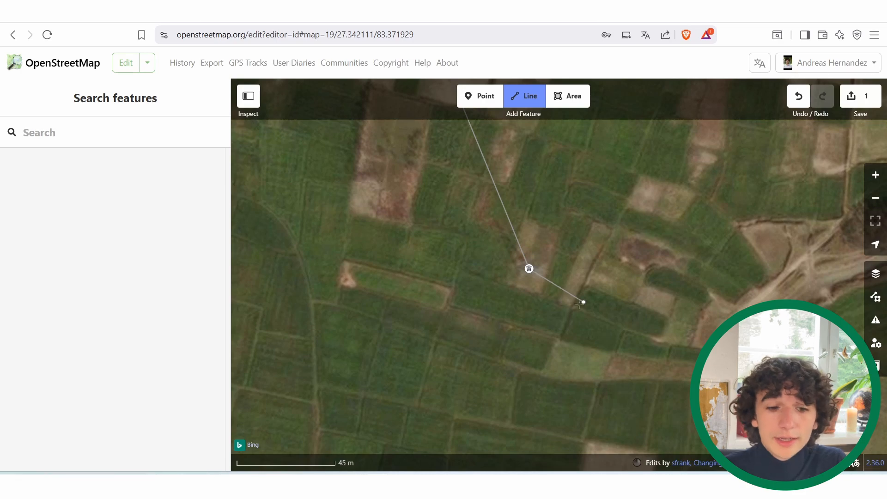
Step: Extend the line southeast from the existing end tower to the next tower, in the field beside the dry riverbed
scroll(549, 265, "down", 5)
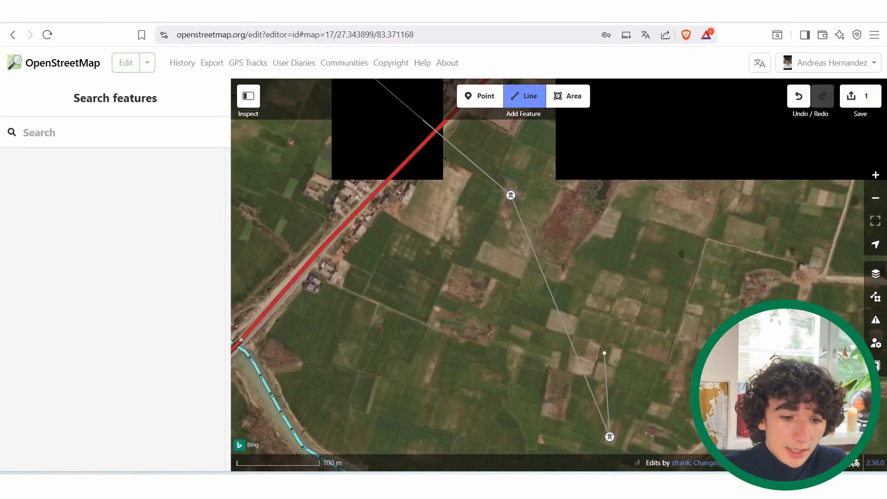
scroll(603, 350, "down", 2)
left_click(606, 407)
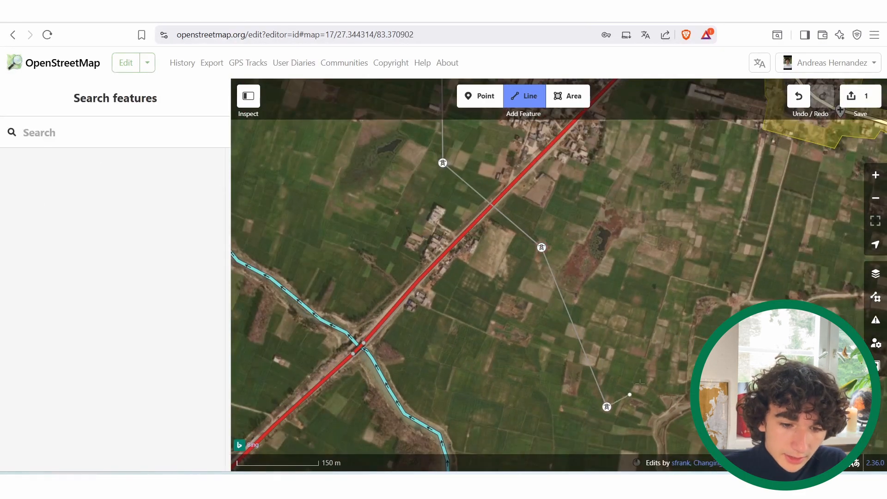
left_click_drag(651, 394, 595, 271)
left_click(550, 282)
scroll(543, 264, "up", 3)
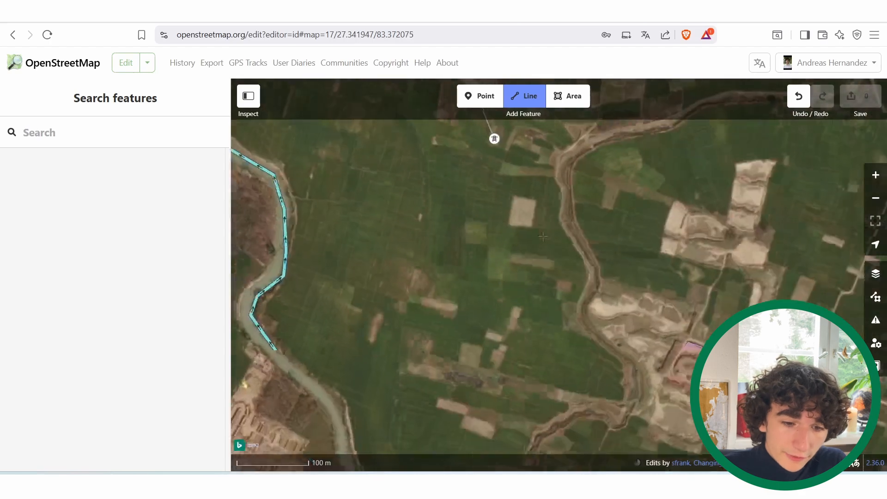
scroll(543, 236, "up", 5)
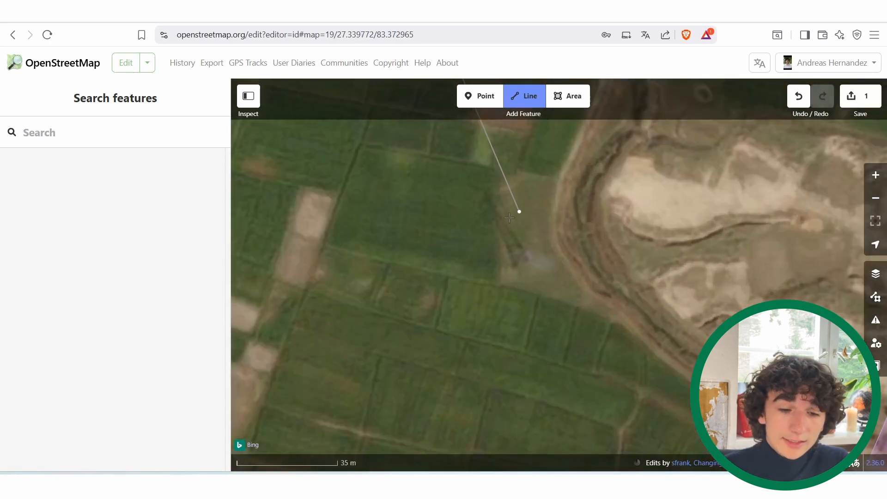
left_click(529, 263)
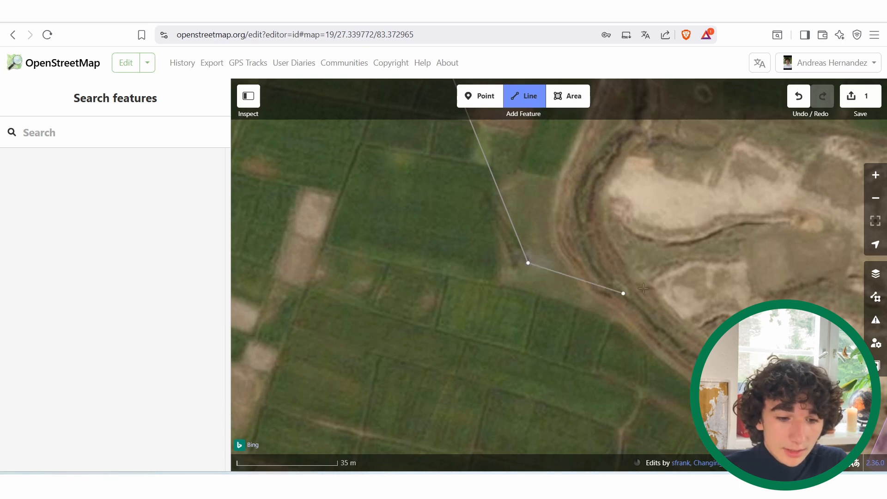
Step: Continue the line southeast through the next two towers, finishing it at the tower above the river bend
scroll(568, 304, "down", 3)
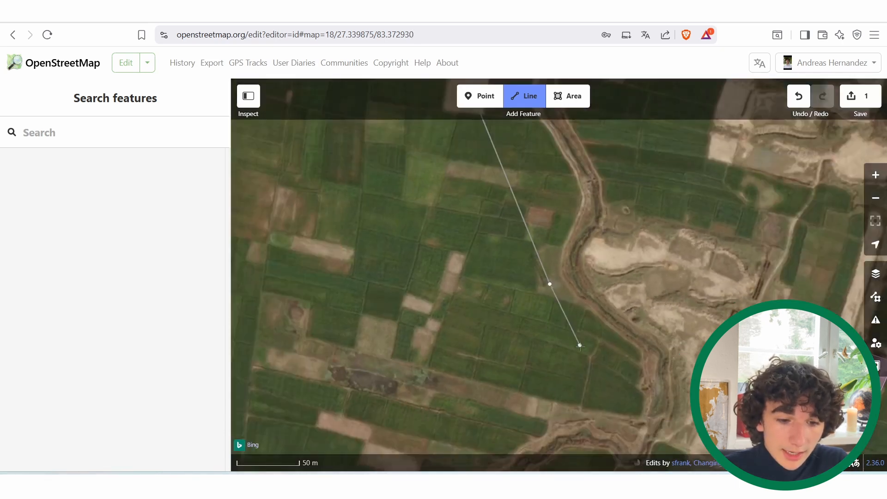
left_click_drag(586, 337, 535, 209)
scroll(570, 313, "down", 3)
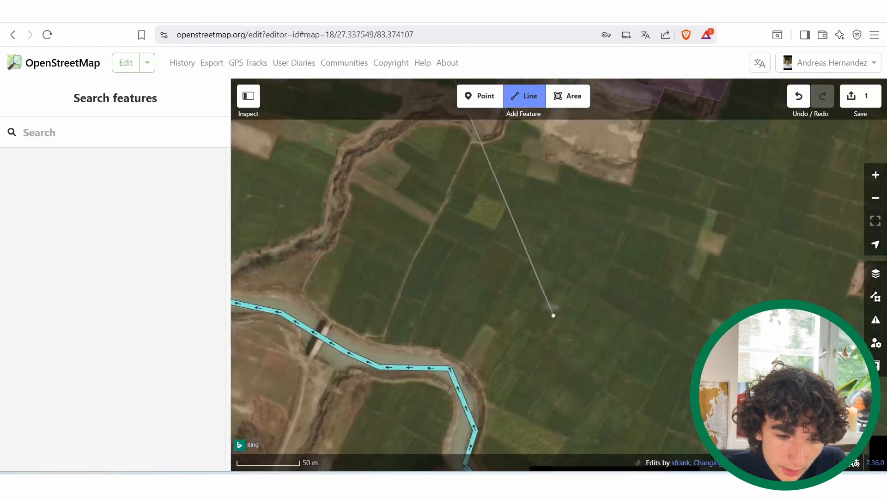
scroll(547, 307, "down", 5)
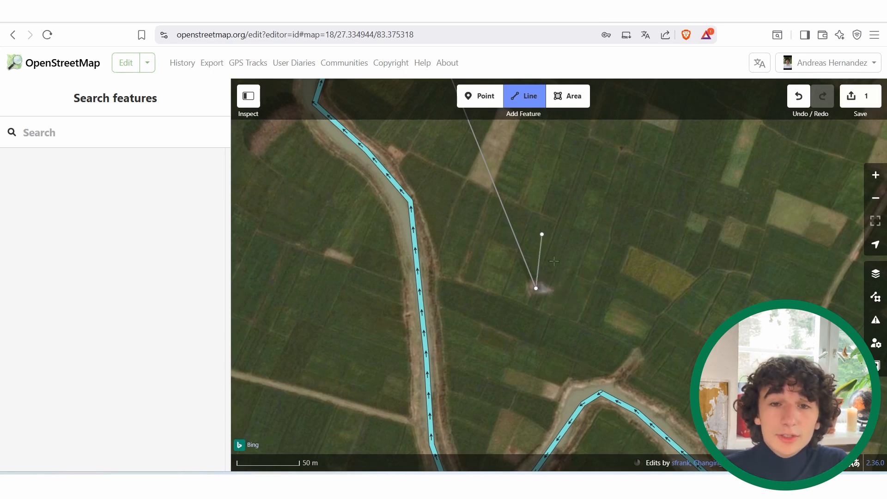
left_click(543, 233)
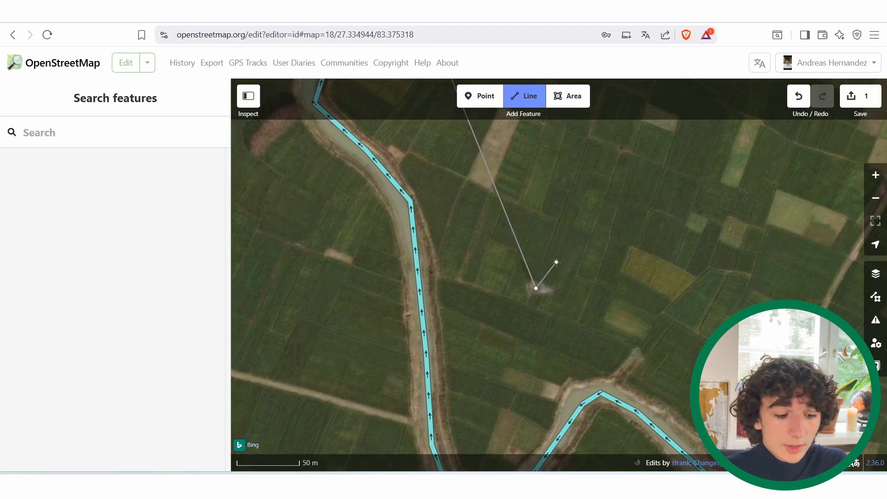
key("Escape")
scroll(495, 191, "up", 10)
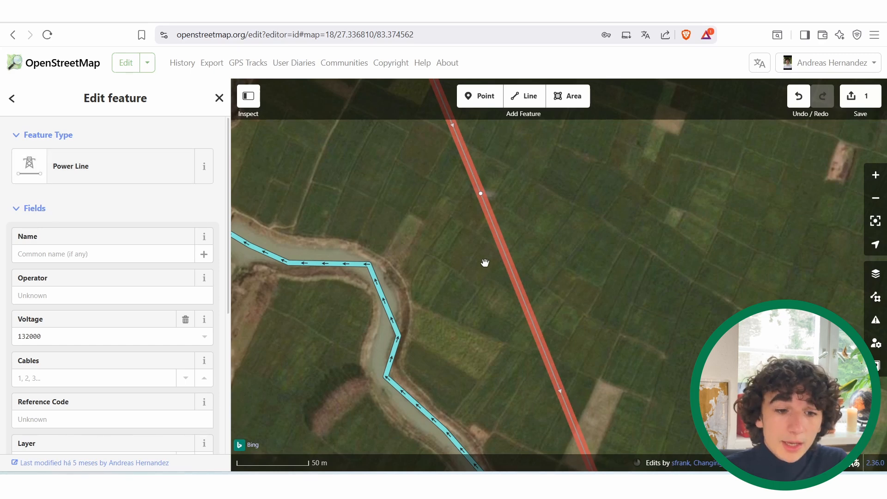
key("Escape")
scroll(509, 231, "down", 10)
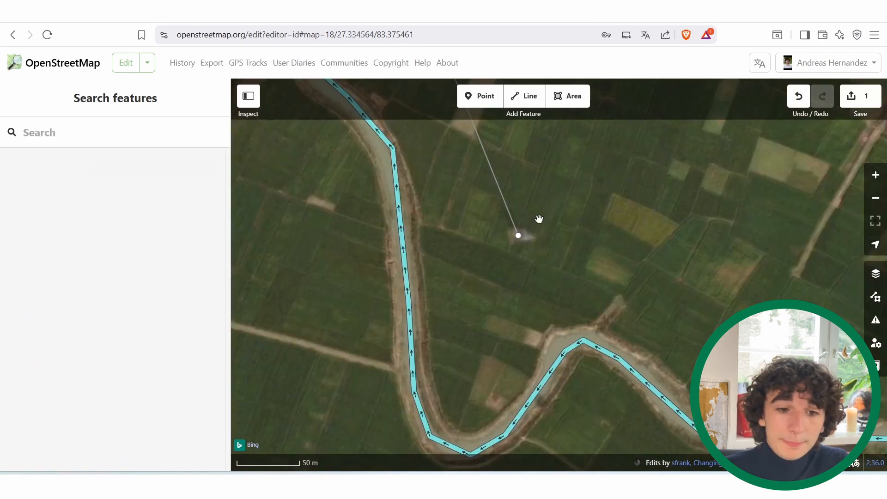
Step: Draw a separate line from the last mapped tower southwest across the river bend to the tower in the field
left_click(530, 99)
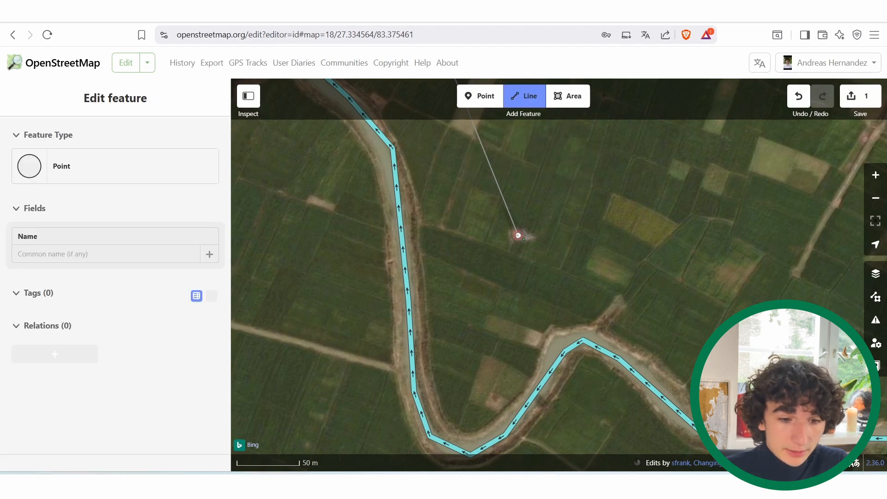
left_click(518, 236)
scroll(527, 323, "down", 7)
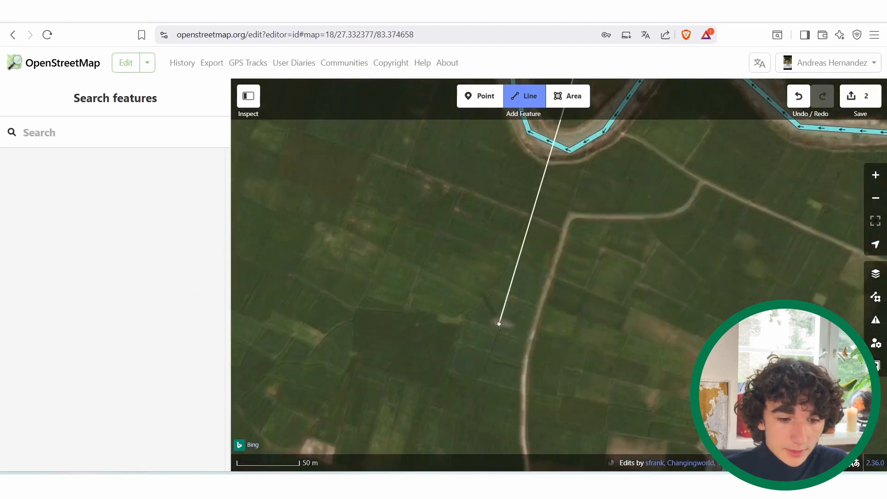
key("Escape")
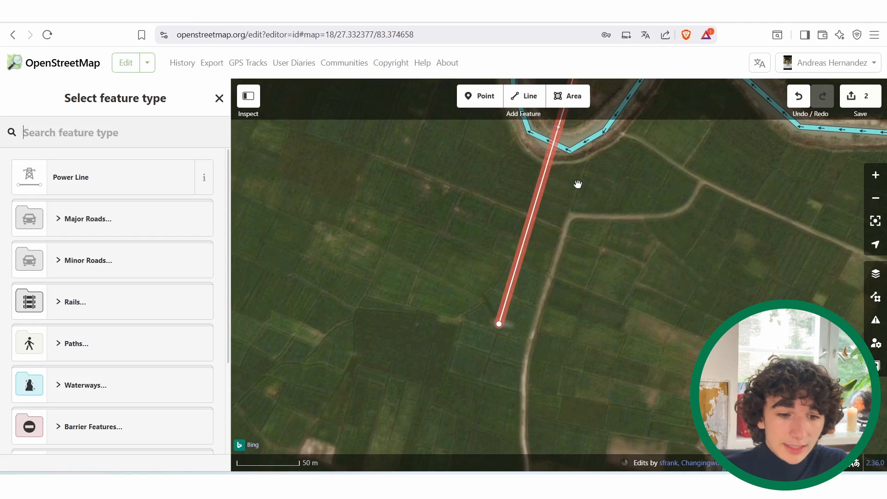
left_click_drag(578, 184, 486, 293)
key("Escape")
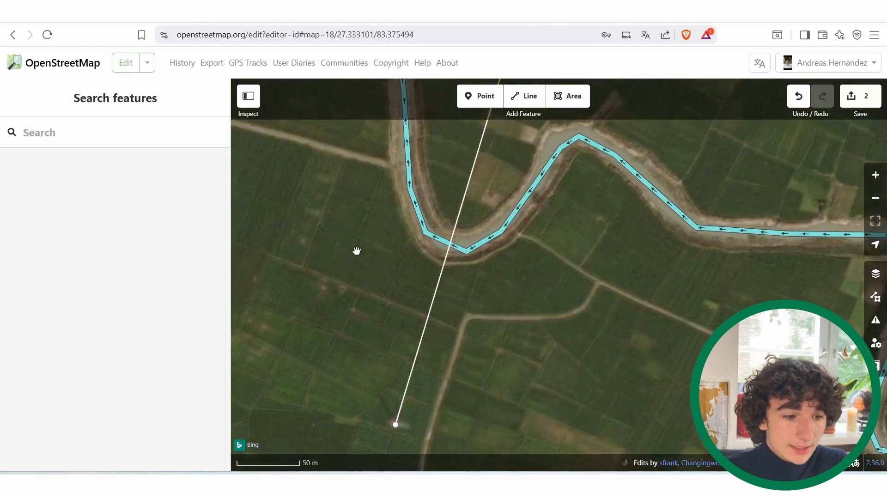
Step: Set the feature type of the new line crossing the river to Power Line
left_click(446, 269)
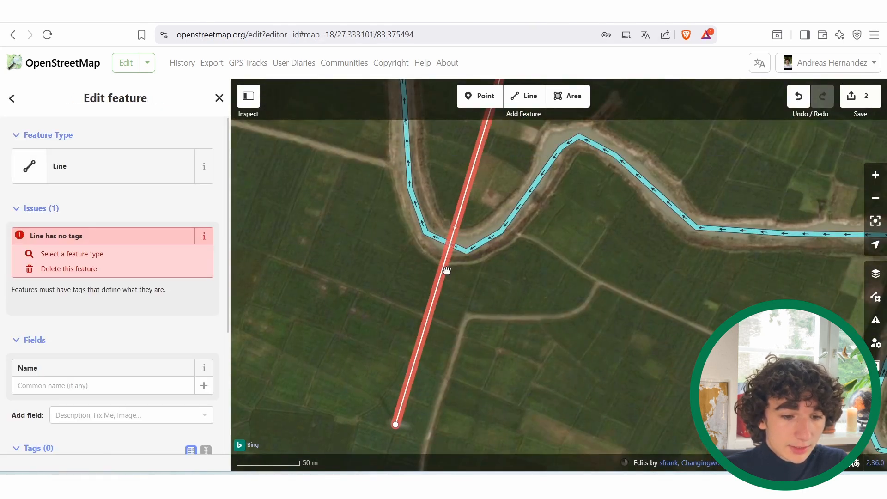
left_click(13, 98)
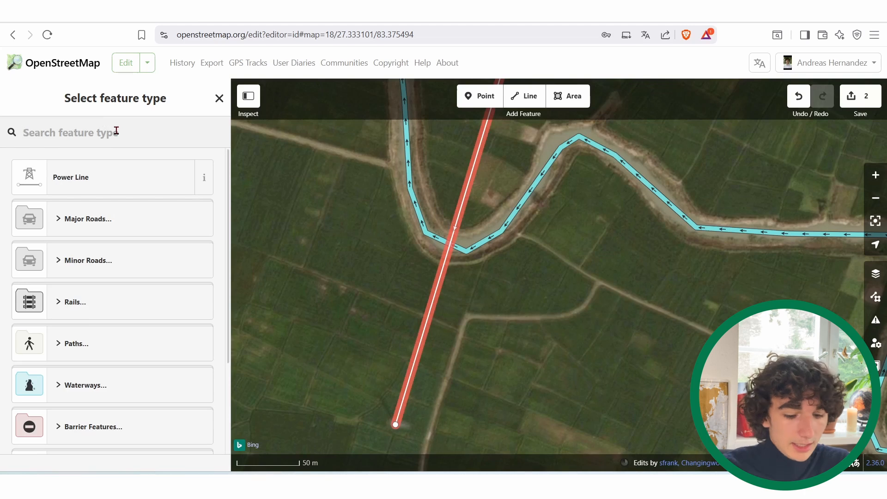
type("power")
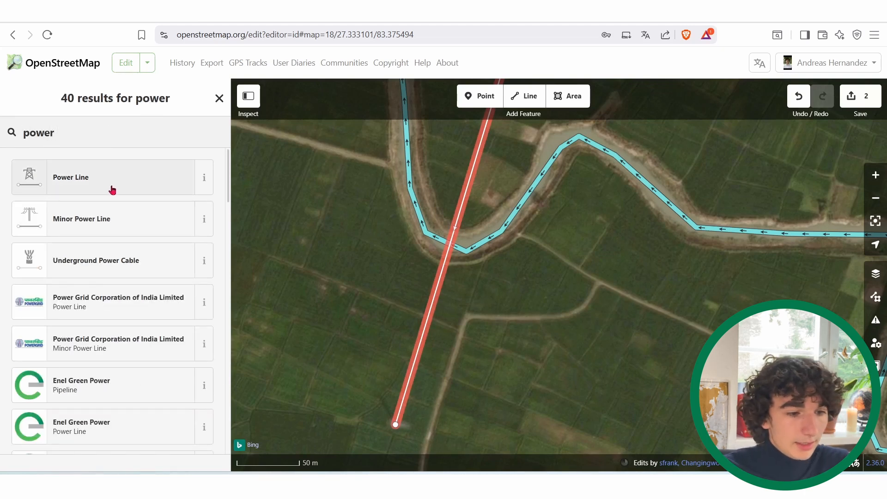
left_click(110, 184)
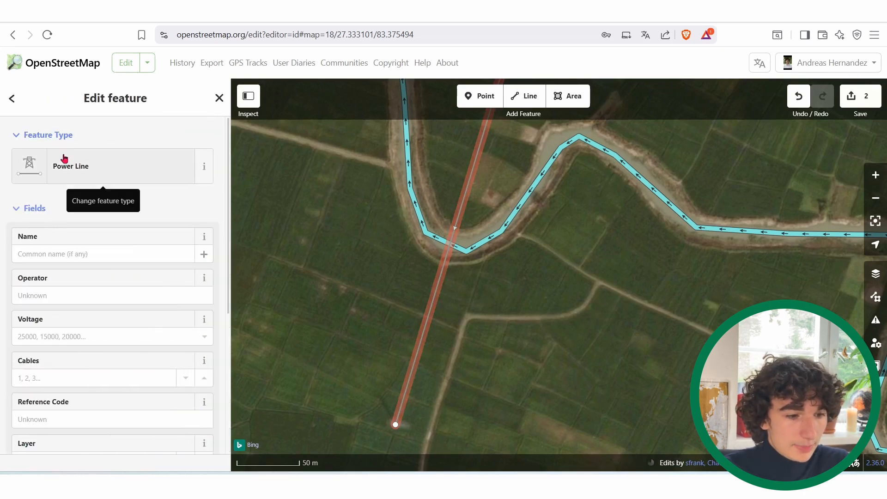
left_click(107, 181)
left_click(107, 181)
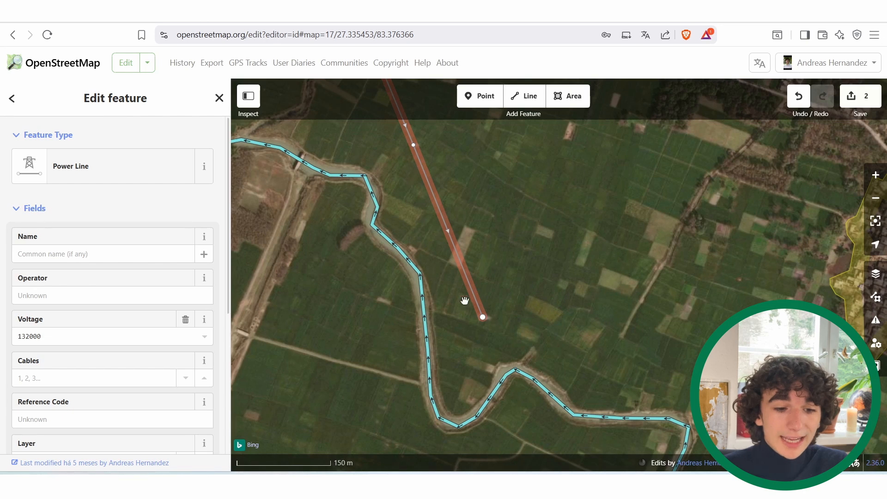
Step: Set the feature type of the extended power line's end point to High-Voltage Tower
left_click(413, 146)
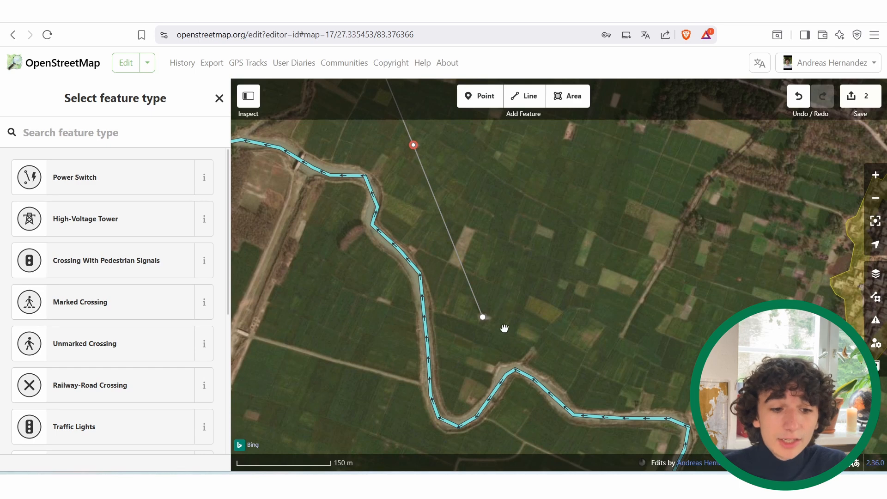
left_click(100, 139)
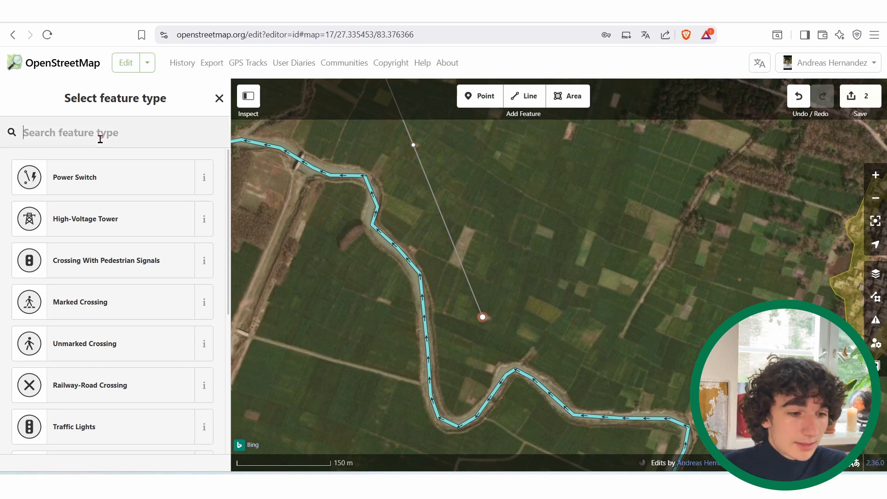
type("power to")
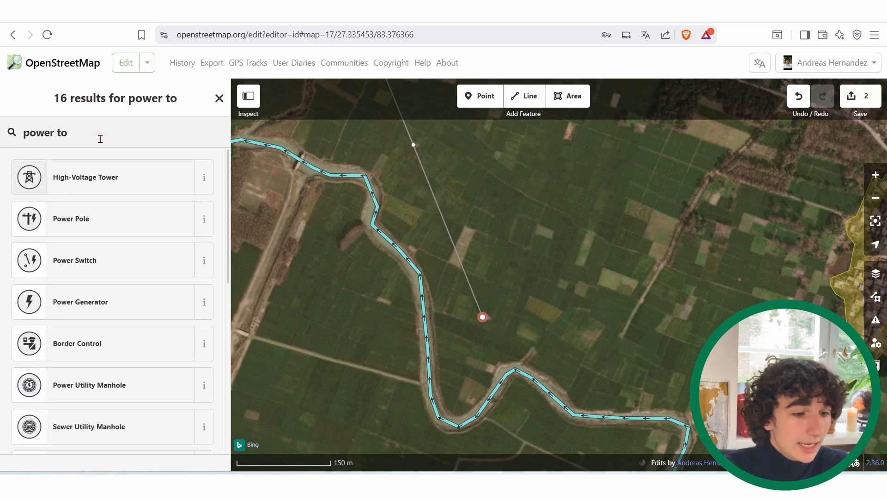
left_click(63, 179)
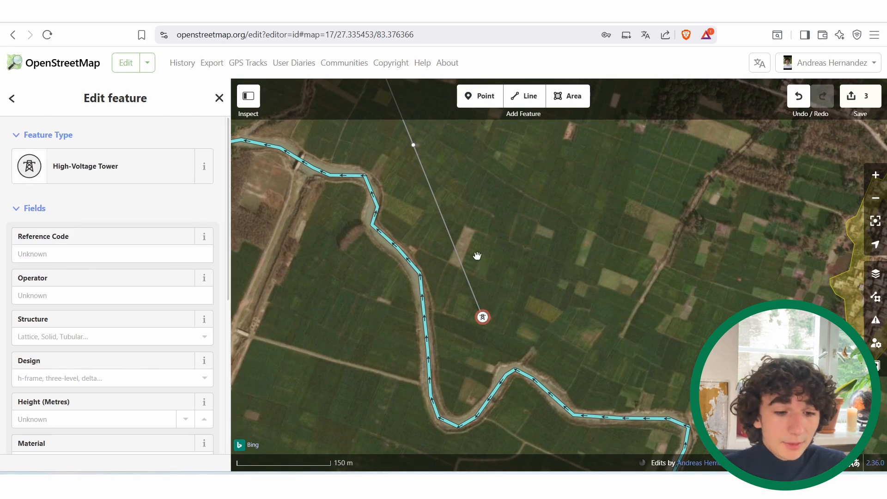
left_click(12, 98)
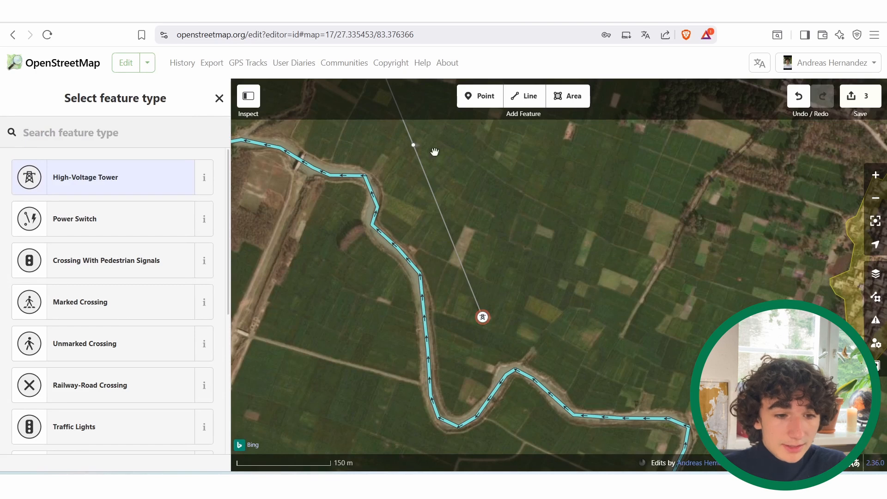
Step: Select the extended power line and extend the selection to all of its nodes
left_click(465, 271)
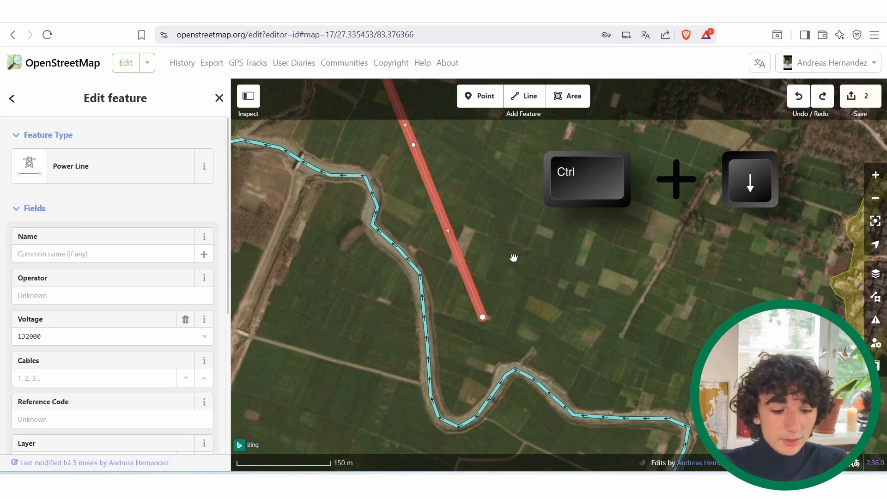
key("ctrl+Down")
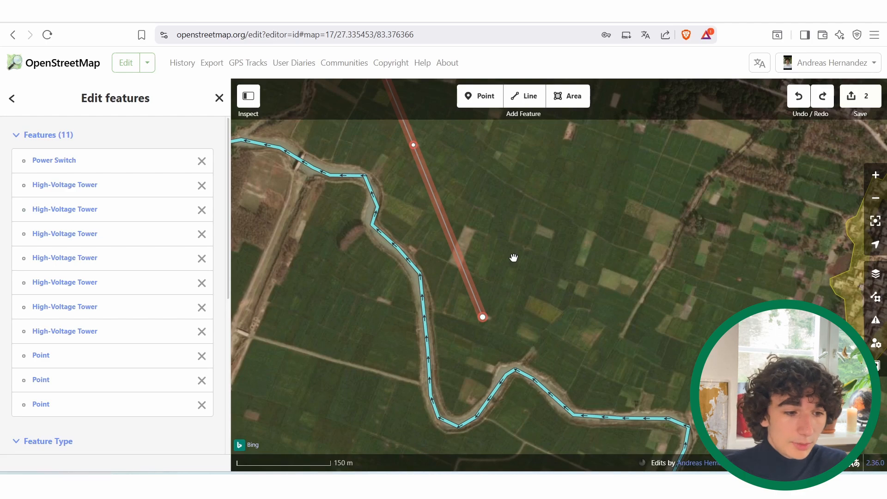
Step: Examine the selected nodes along the whole power line, from its northern stretch to its new southern end
scroll(511, 252, "down", 3)
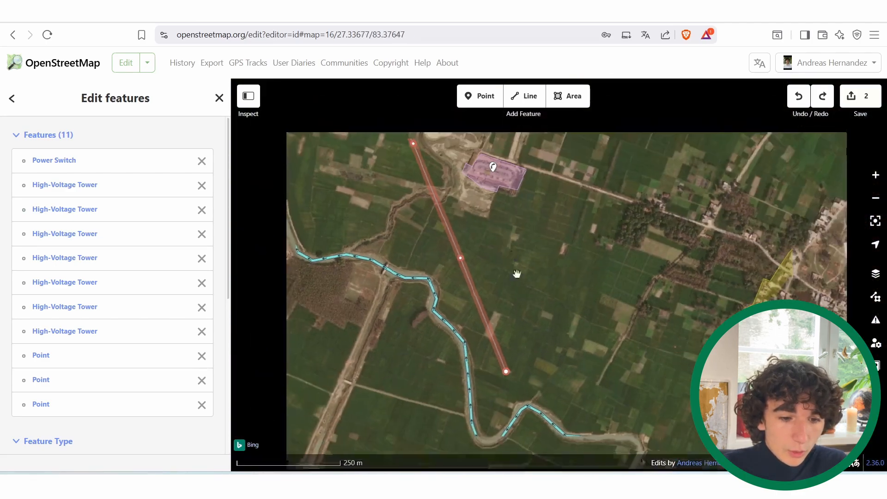
left_click_drag(517, 274, 542, 305)
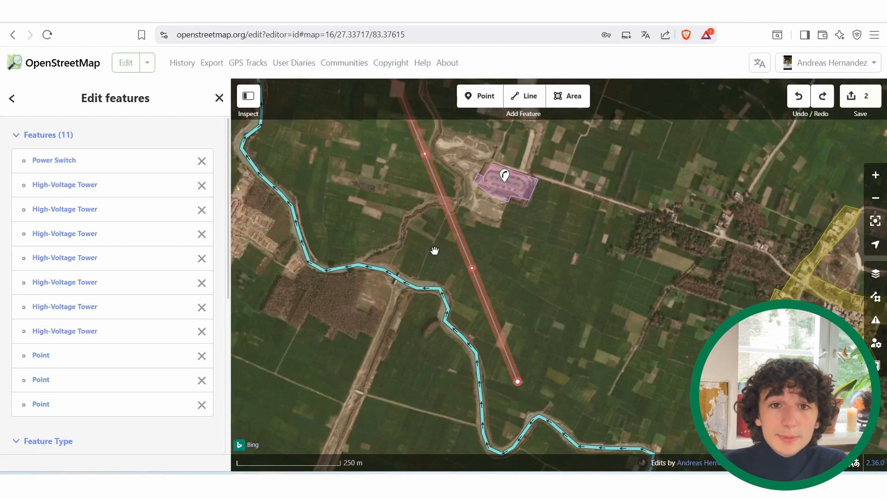
scroll(434, 251, "down", 3)
left_click_drag(392, 216, 421, 321)
scroll(469, 289, "up", 2)
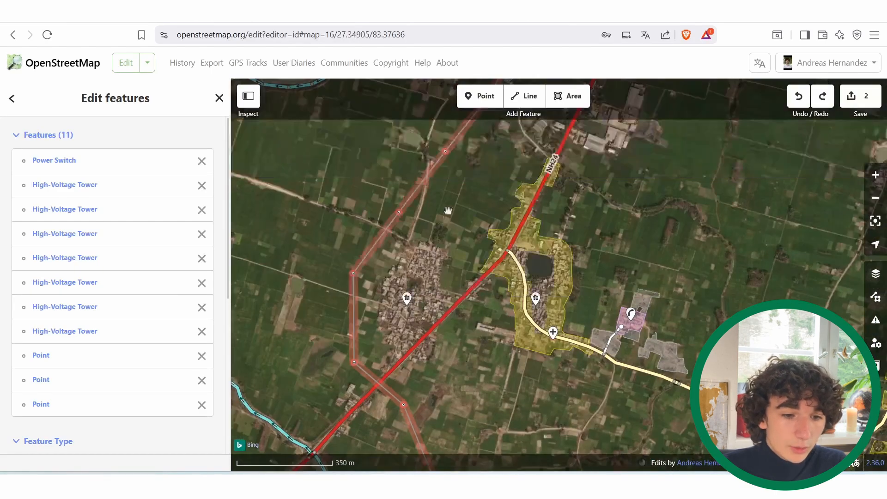
scroll(450, 213, "up", 5)
left_click_drag(411, 296, 429, 246)
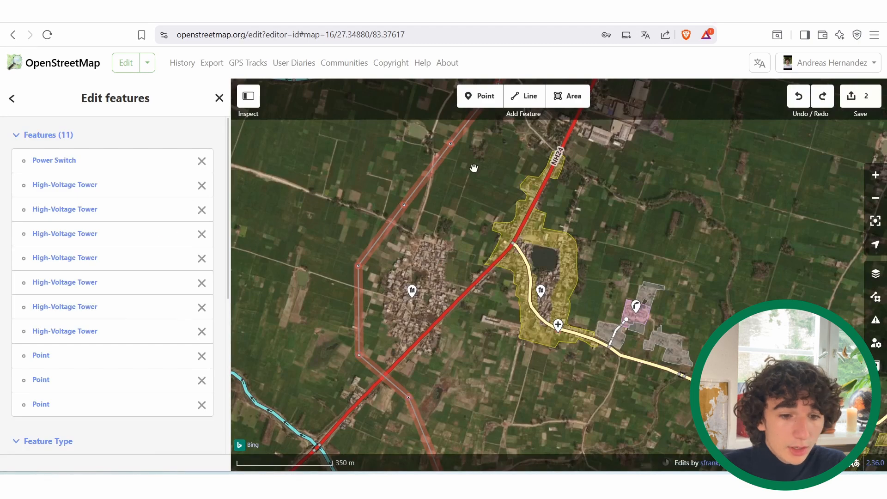
left_click_drag(475, 168, 446, 279)
left_click_drag(436, 332, 434, 301)
left_click_drag(454, 271, 378, 111)
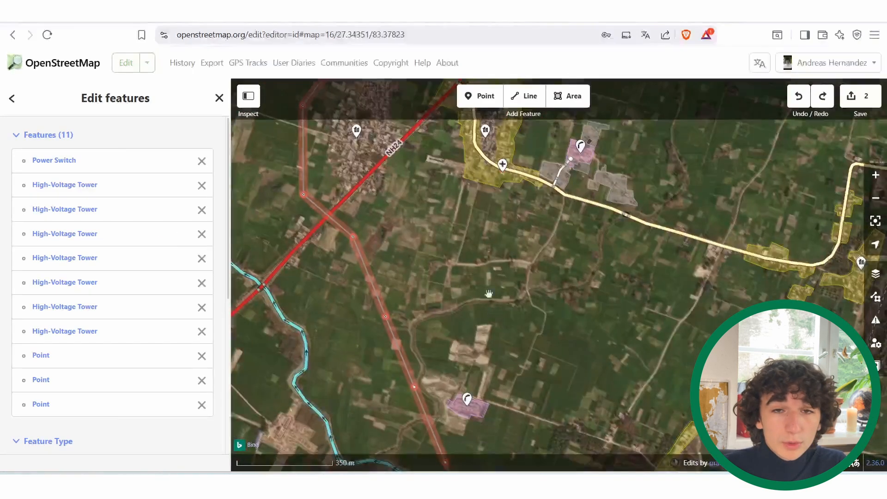
left_click_drag(490, 384, 485, 292)
left_click_drag(522, 437, 455, 284)
scroll(458, 284, "up", 1)
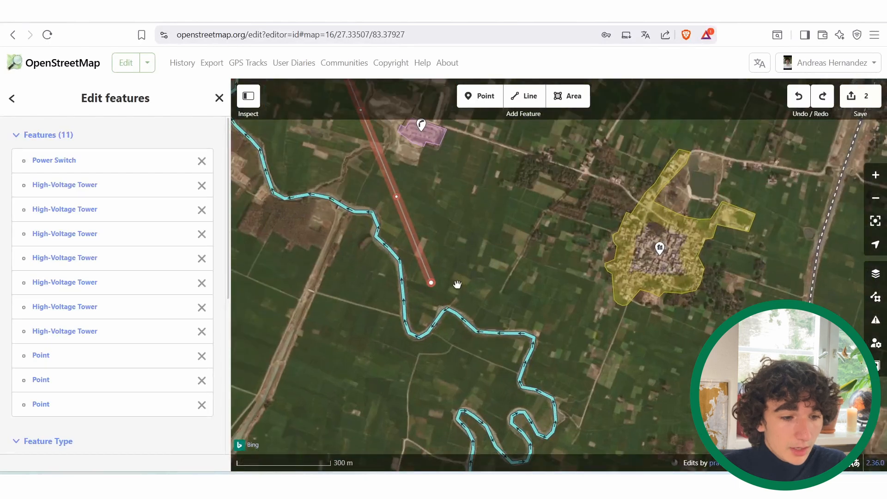
Step: Remove the power switch from the multi-selection, then set all remaining selected nodes' feature type to High-Voltage Tower and deselect them
left_click(201, 162)
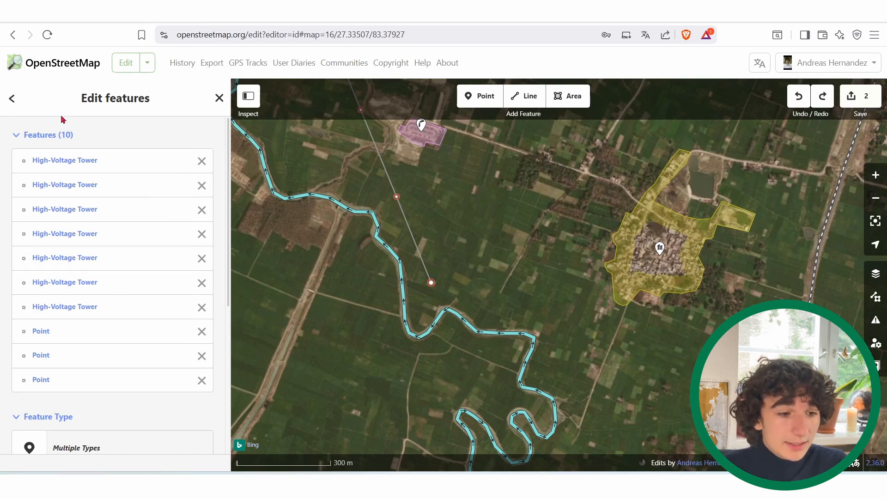
left_click(12, 98)
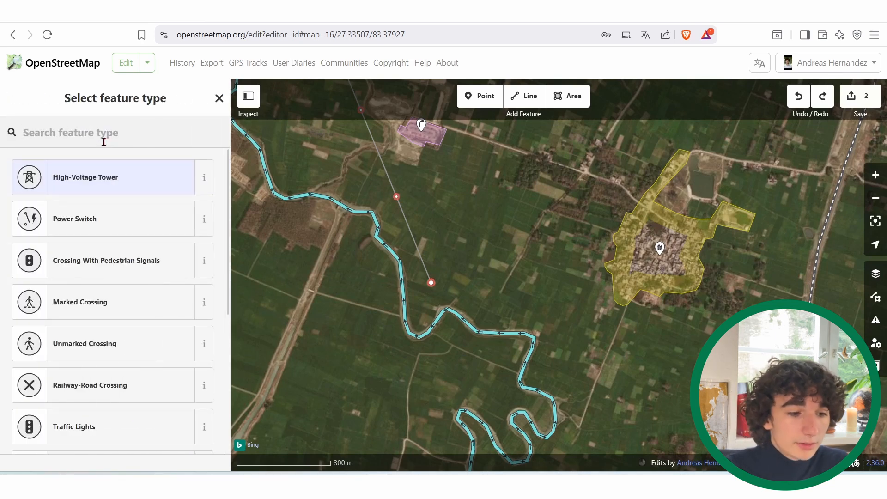
left_click(76, 180)
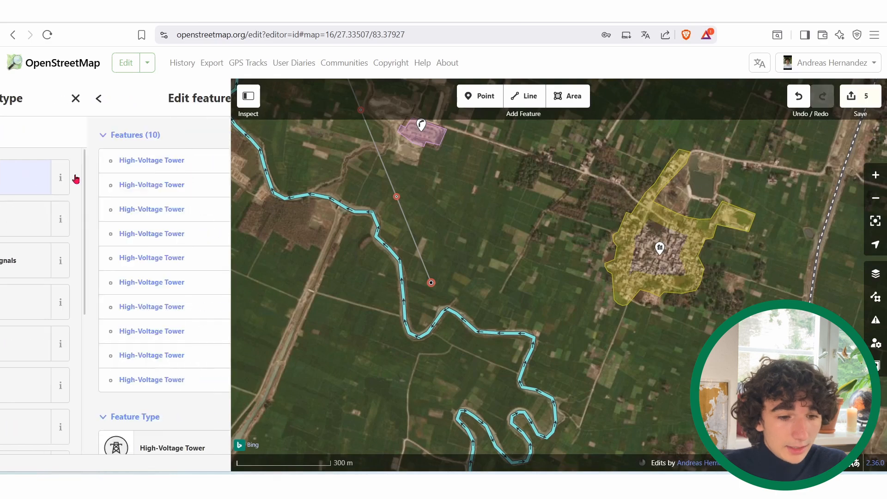
double_click(433, 252)
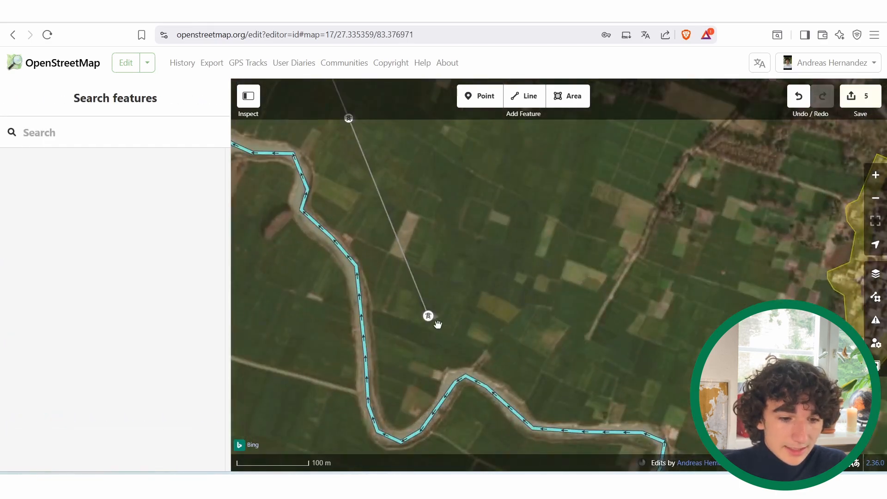
Step: Examine the tagged towers along the power line north to the Sampatiya 132kv substation, then return to the line's southern end
left_click_drag(428, 226, 472, 293)
left_click_drag(453, 153, 487, 351)
left_click_drag(397, 212, 489, 323)
left_click(441, 296)
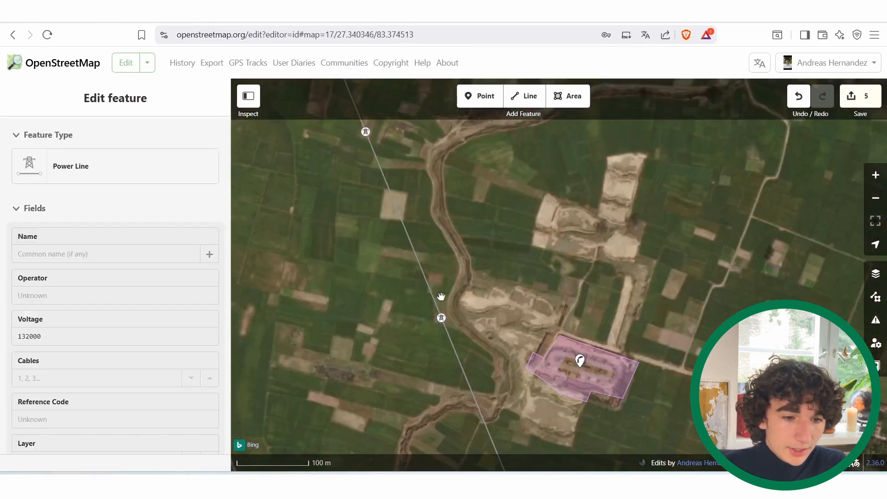
key("Escape")
scroll(442, 296, "down", 3)
left_click_drag(321, 326, 340, 457)
scroll(432, 251, "down", 3)
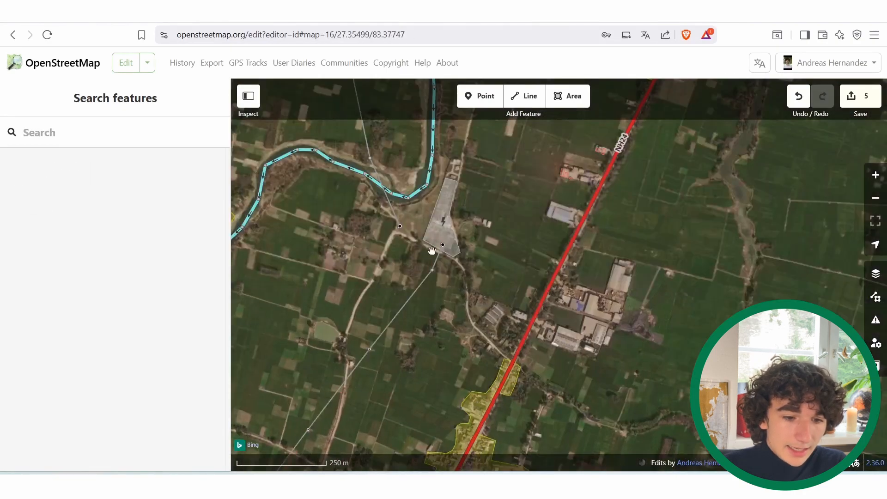
left_click(433, 251)
key("Escape")
scroll(436, 250, "up", 3)
left_click_drag(442, 300, 443, 340)
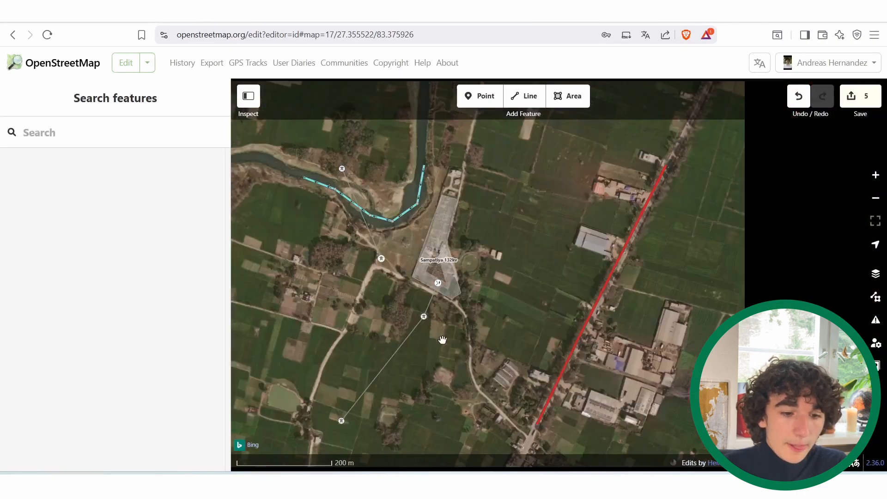
scroll(443, 340, "down", 3)
left_click_drag(446, 245, 506, 242)
scroll(506, 242, "up", 3)
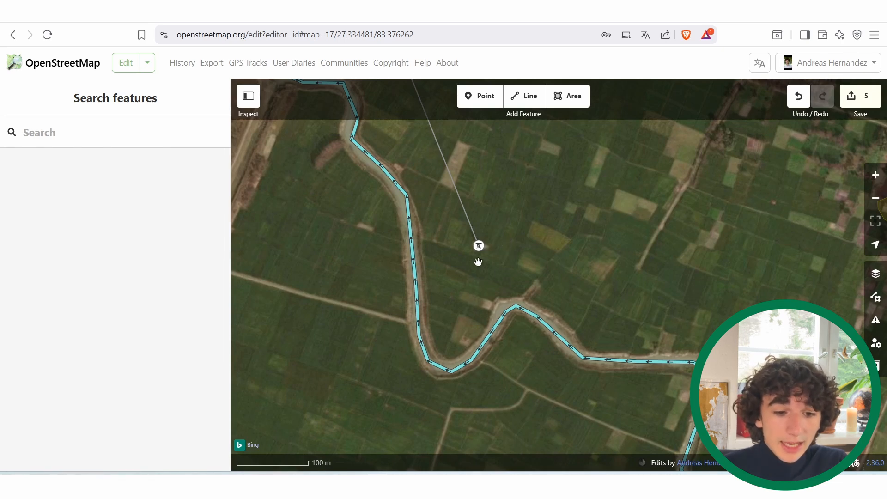
Step: Try continuing the power line from its southern end tower to a node on the river bend, then undo the added point
left_click(480, 247)
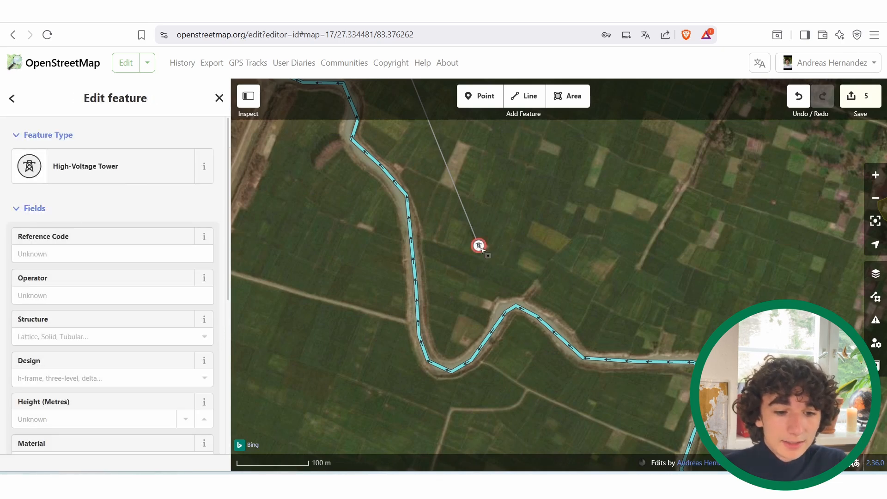
key("a")
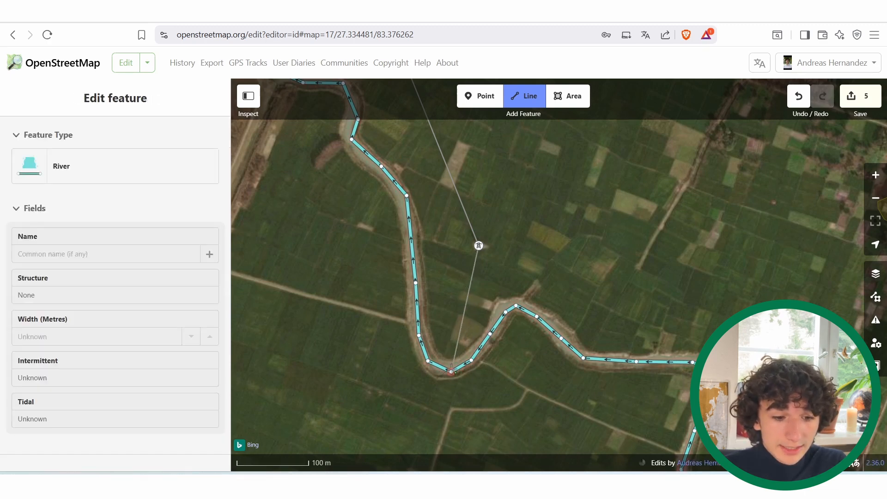
left_click(446, 370)
scroll(428, 425, "down", 5)
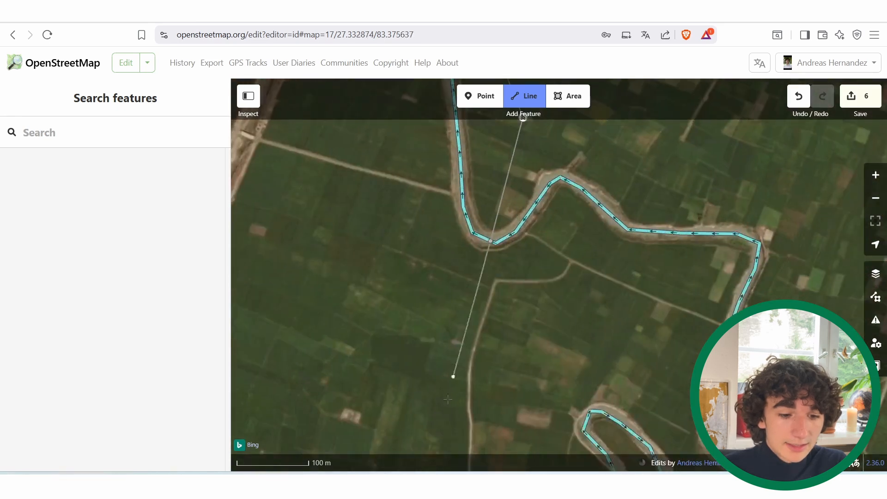
scroll(472, 267, "up", 3)
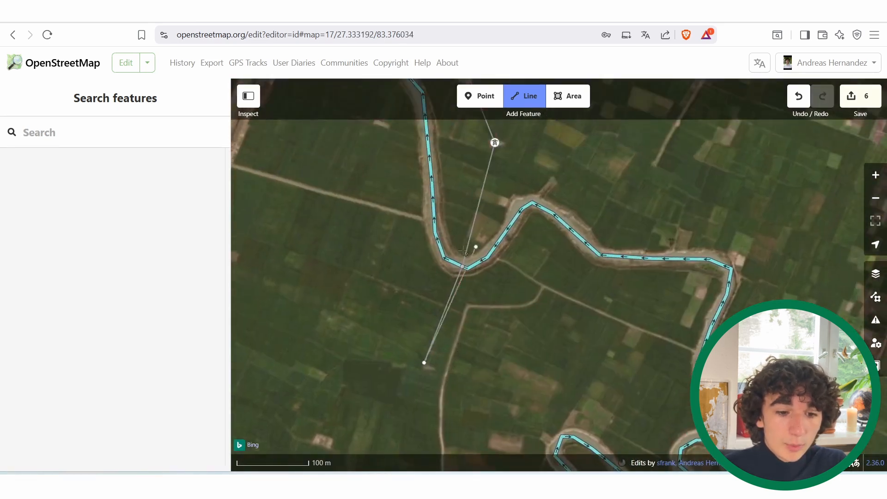
scroll(462, 317, "down", 2)
key("ctrl+z")
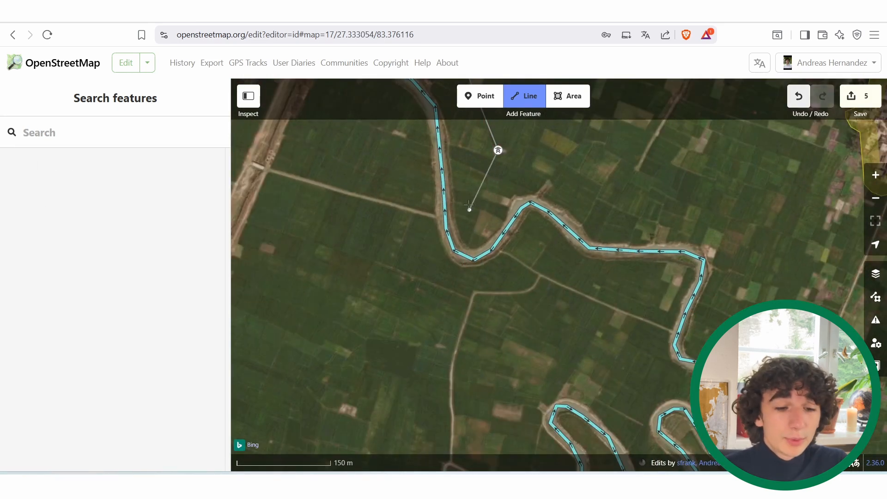
Step: Try drawing the line's extension across the river bend with point snapping disabled, then end the drawing without keeping the extension
key("alt")
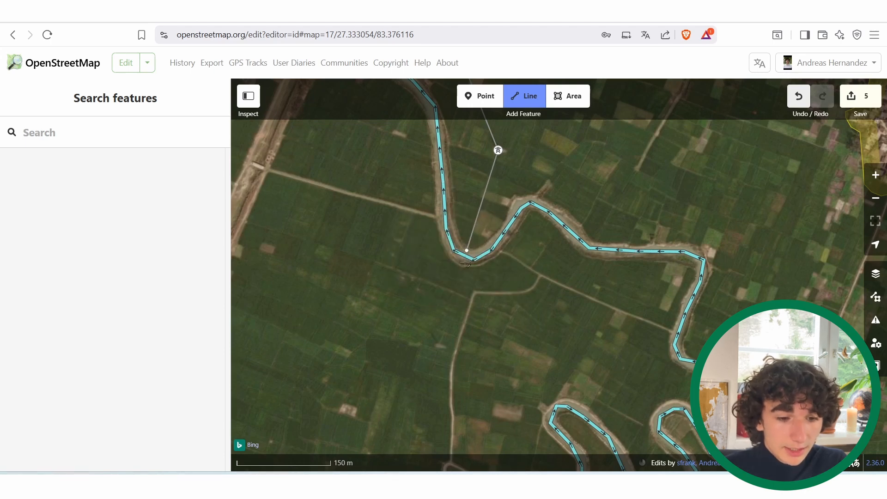
left_click(466, 258)
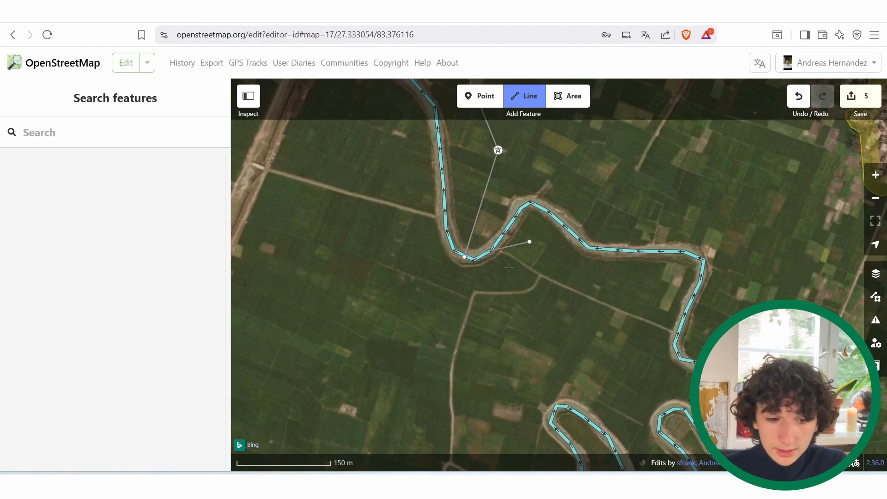
left_click(430, 405)
scroll(490, 264, "up", 5)
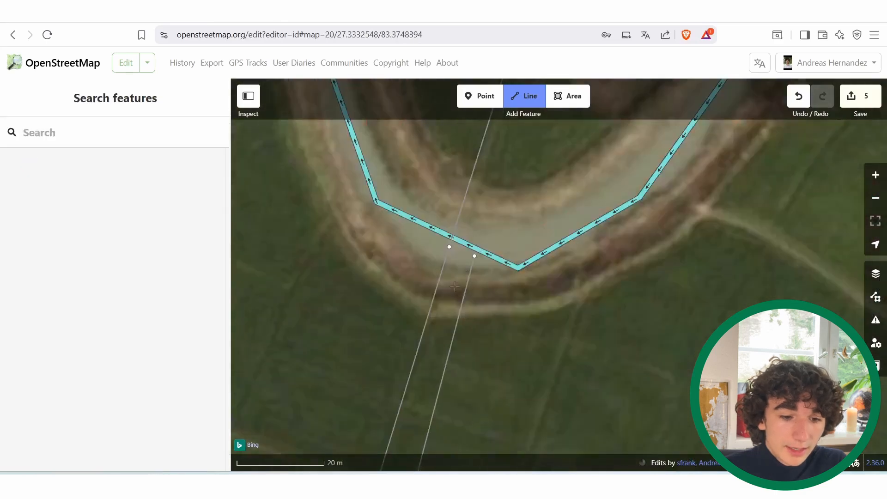
key("Escape")
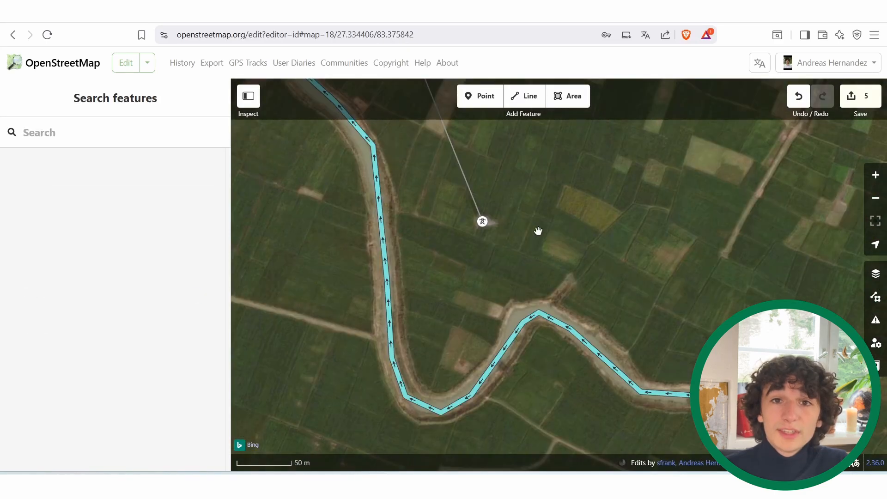
Step: Review the editor's keyboard shortcuts for editing from the help, then close the shortcut list and the help
left_click(877, 366)
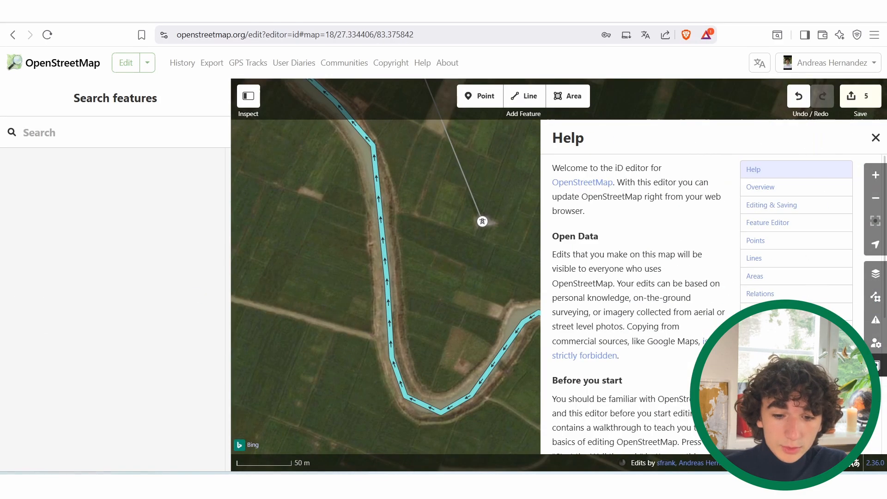
scroll(693, 277, "down", 3)
left_click(829, 308)
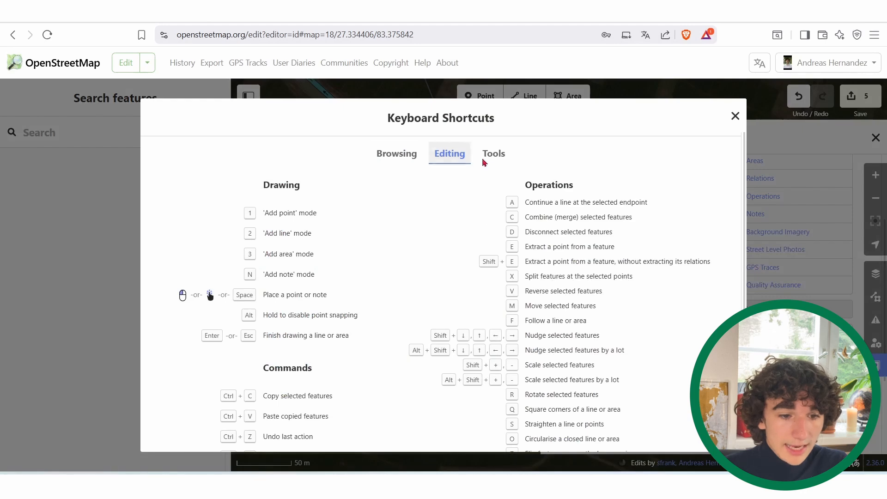
scroll(486, 310, "down", 1)
scroll(534, 252, "up", 1)
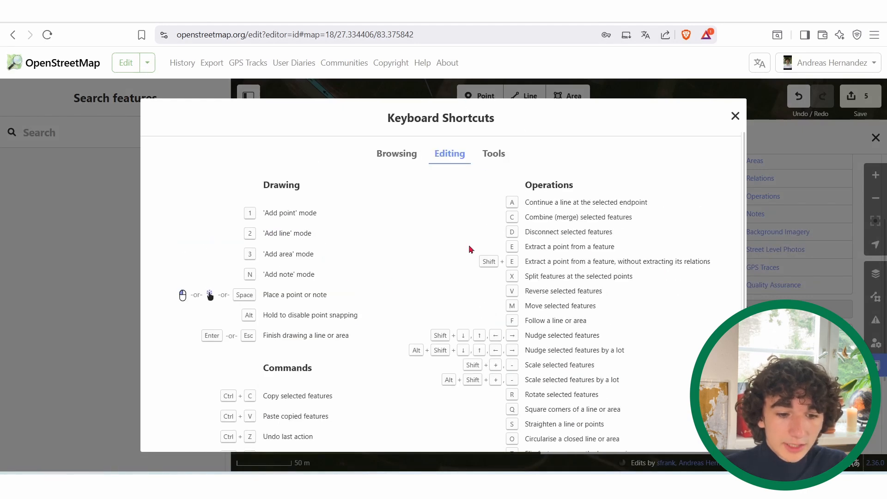
left_click(735, 116)
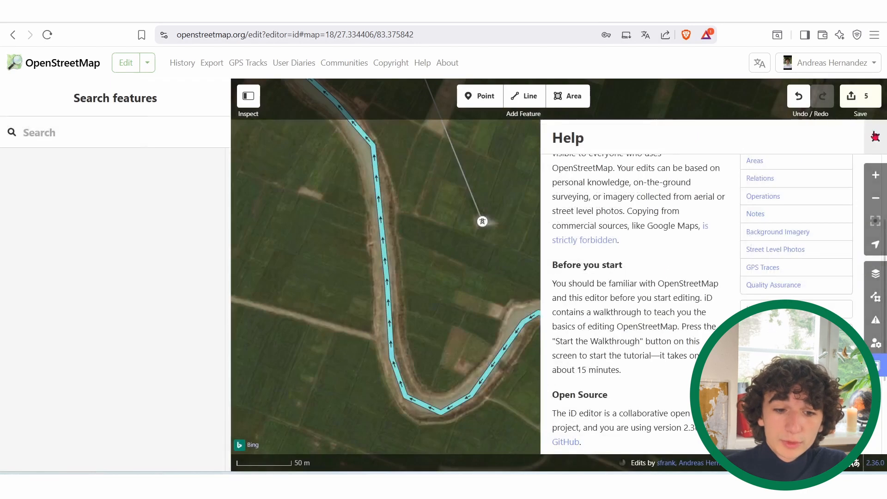
left_click(875, 137)
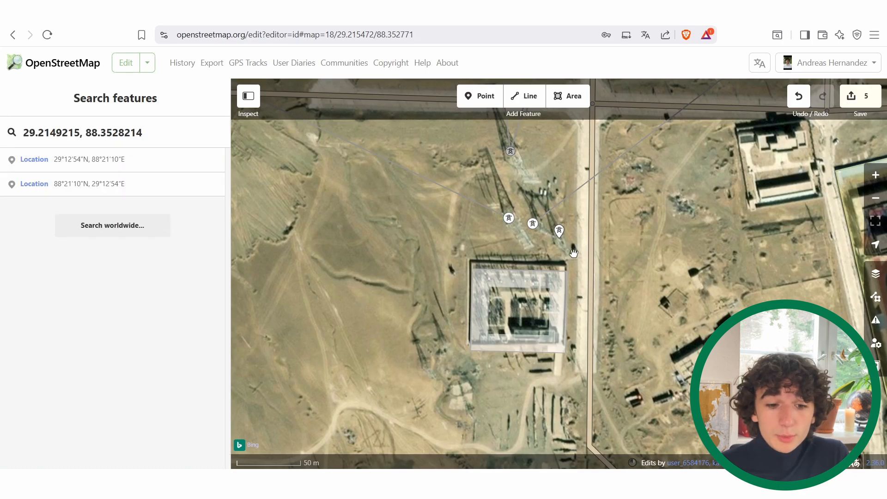
Step: Copy the standalone High-Voltage Tower just north of the substation and place two copies on the unmapped towers southwest of it
left_click_drag(496, 255, 530, 222)
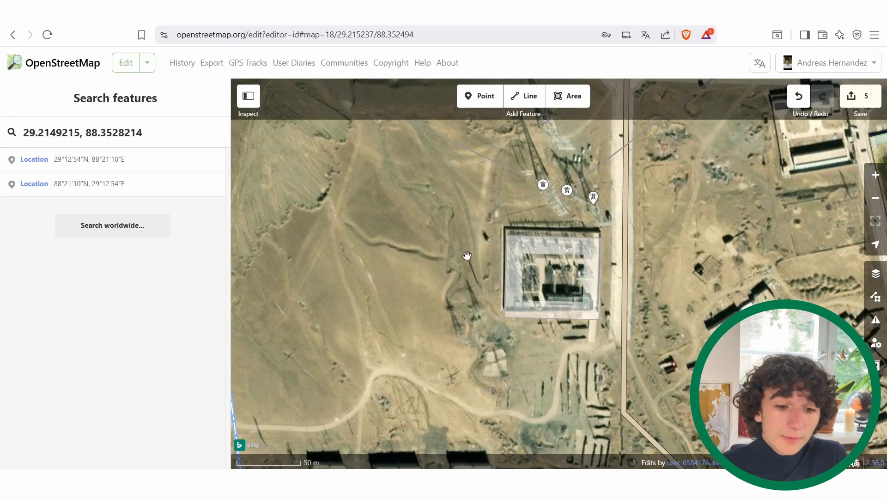
left_click(595, 199)
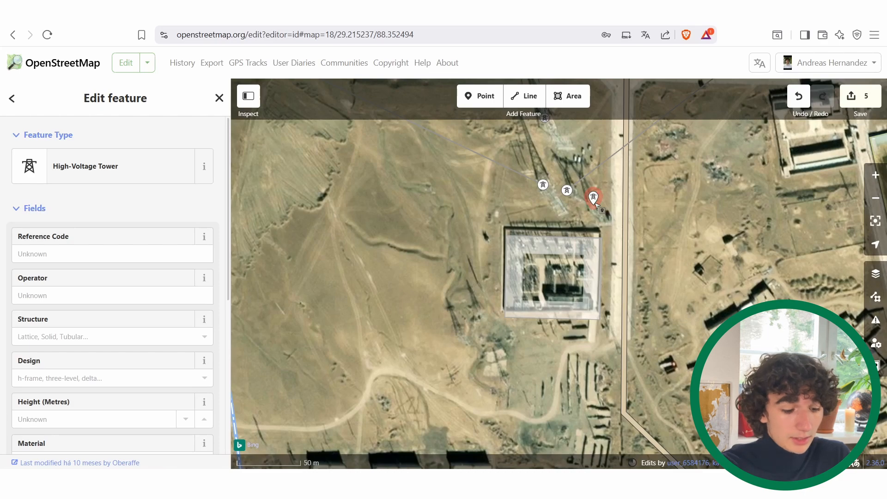
key("ctrl+c")
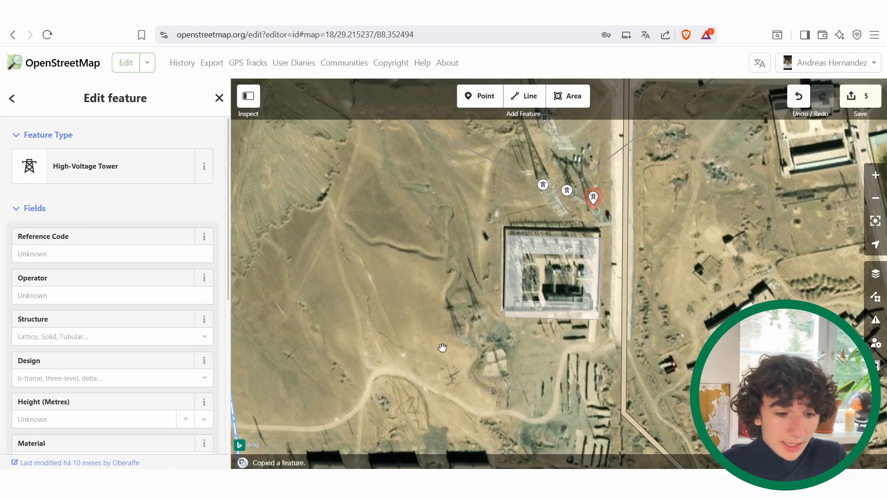
scroll(471, 329, "up", 2)
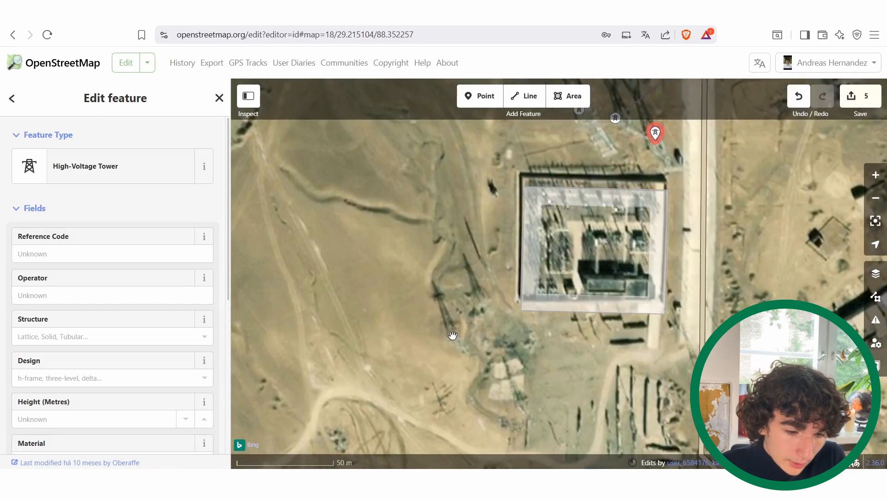
key("Escape")
left_click_drag(453, 329, 478, 295)
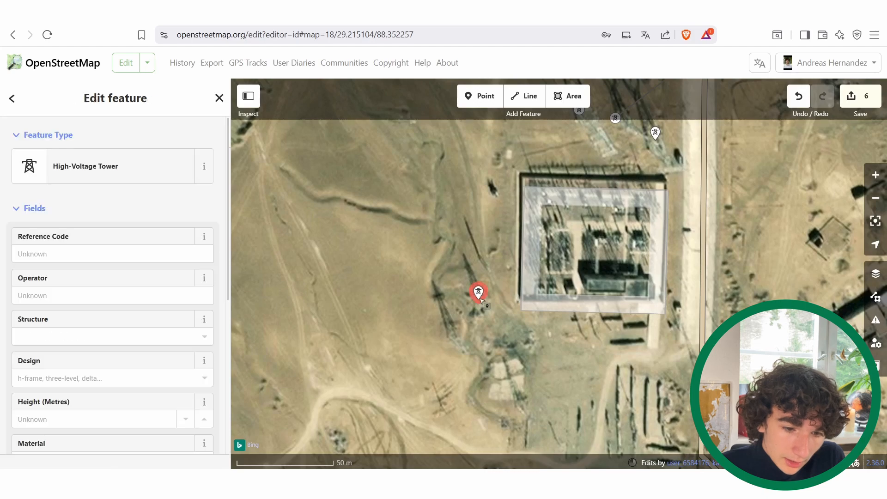
key("ctrl+v")
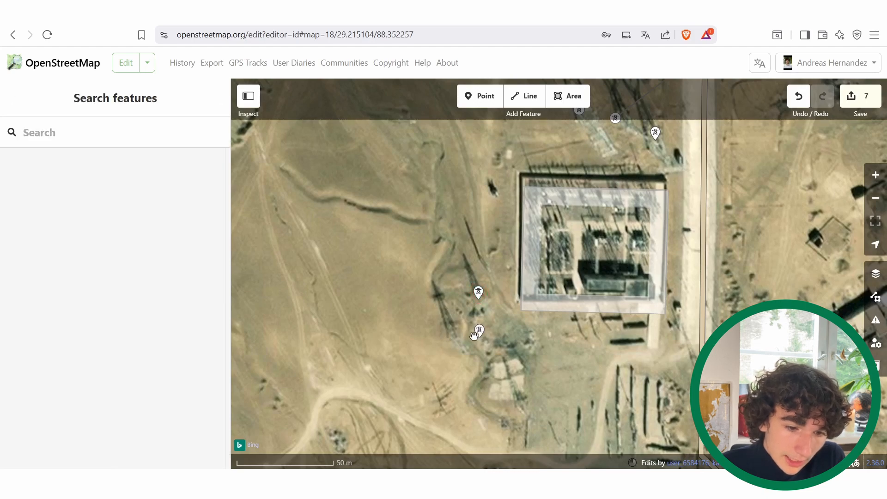
left_click(455, 334)
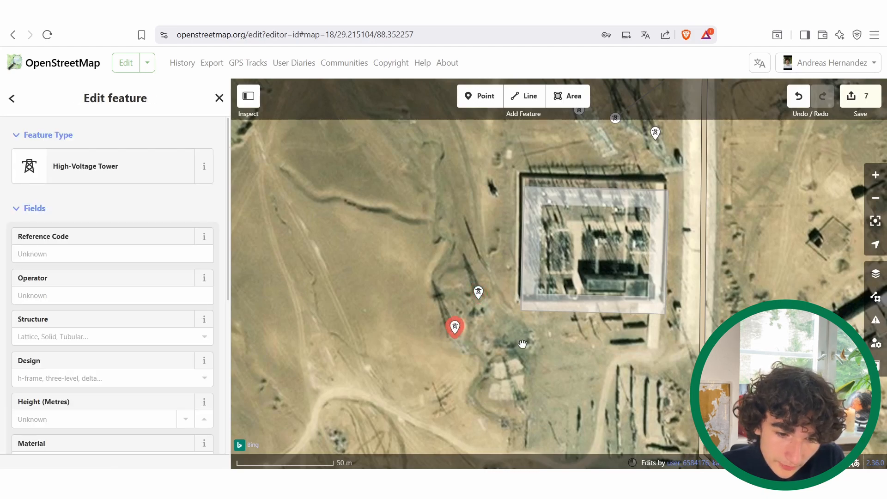
Step: Paste another High-Voltage Tower northwest of the substation and move it slightly farther northwest of the existing towers
scroll(523, 344, "down", 5)
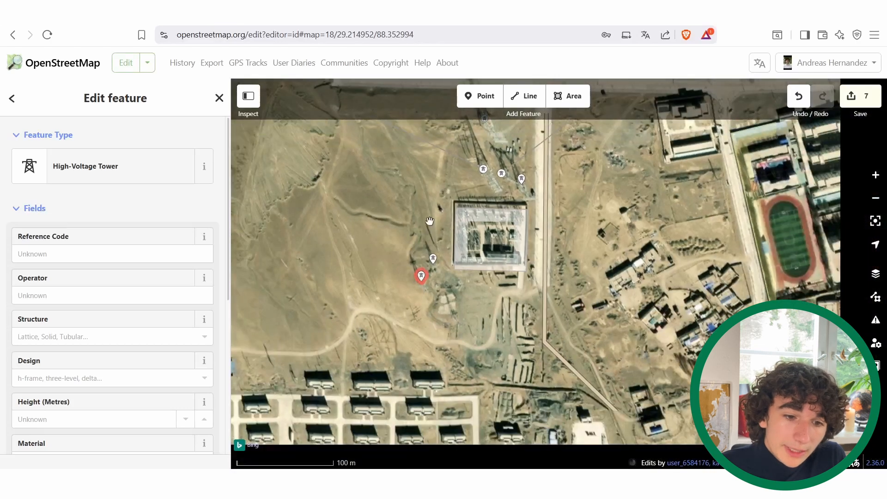
scroll(461, 127, "up", 3)
key("Escape")
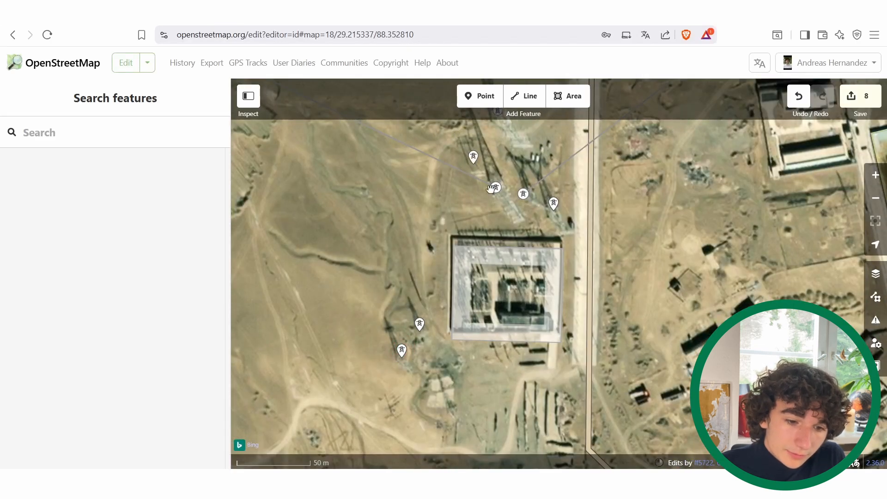
mouse_move(492, 188)
left_mouse_down()
mouse_move(472, 221)
mouse_move(469, 150)
left_mouse_up()
left_click(469, 157)
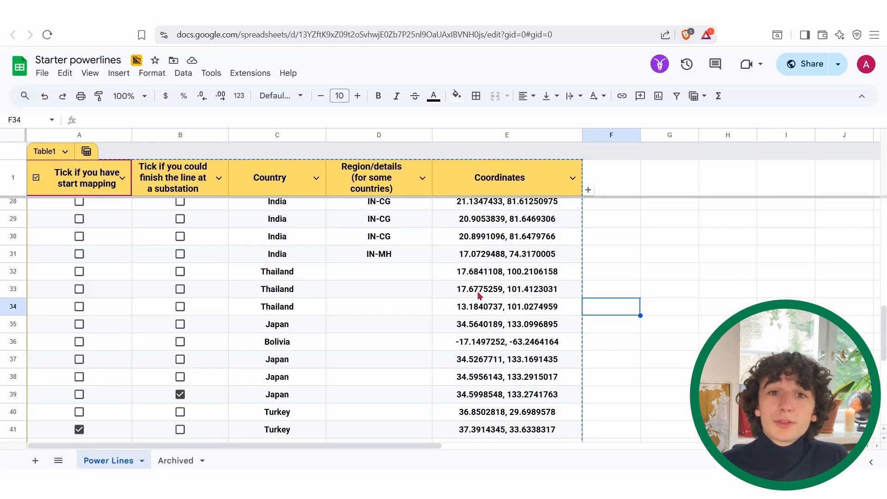
Step: Switch to the Starter powerlines spreadsheet and open the Thailand coordinates 17.6775259, 101.4123031 in cell E33
left_click(480, 288)
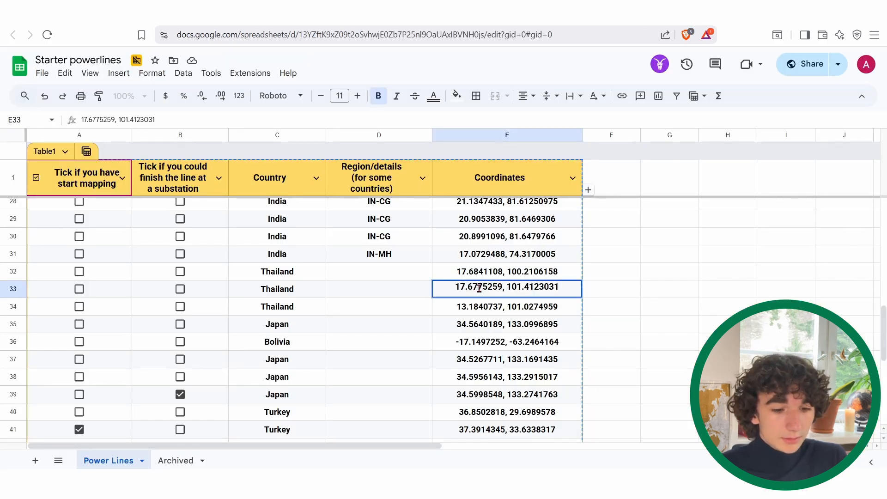
double_click(479, 289)
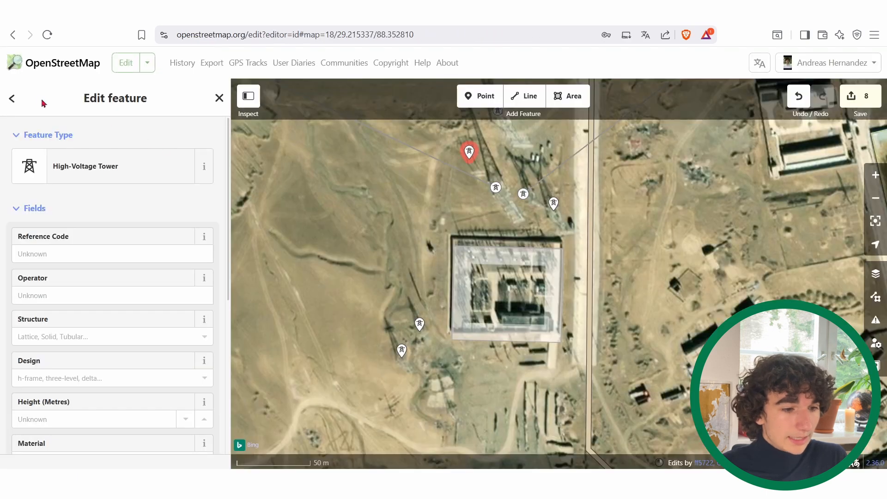
Step: In the OpenStreetMap editor, search for the coordinates 17.6775259, 101.4123031 and go to the tower at the line's open end
left_click(12, 98)
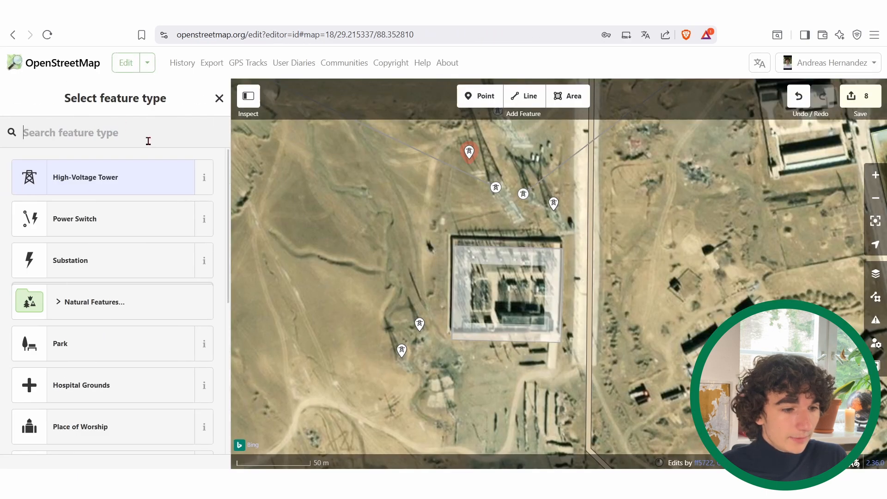
key("Escape")
key("ctrl+v")
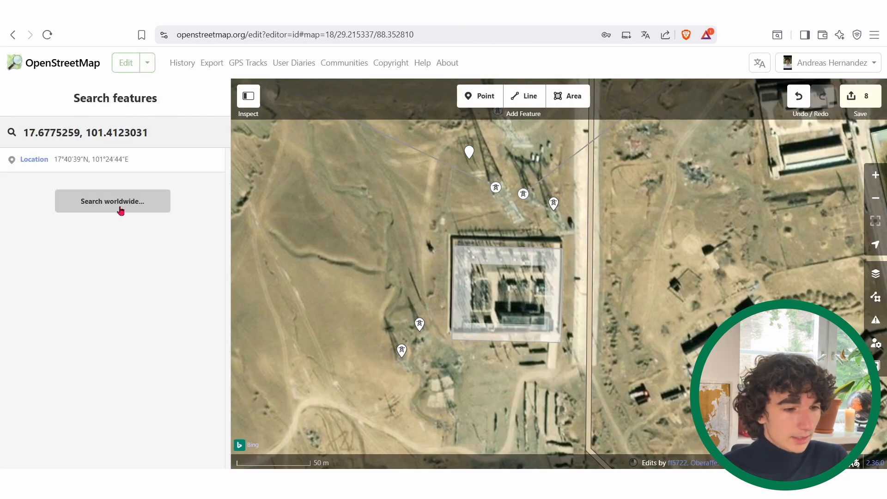
left_click(120, 211)
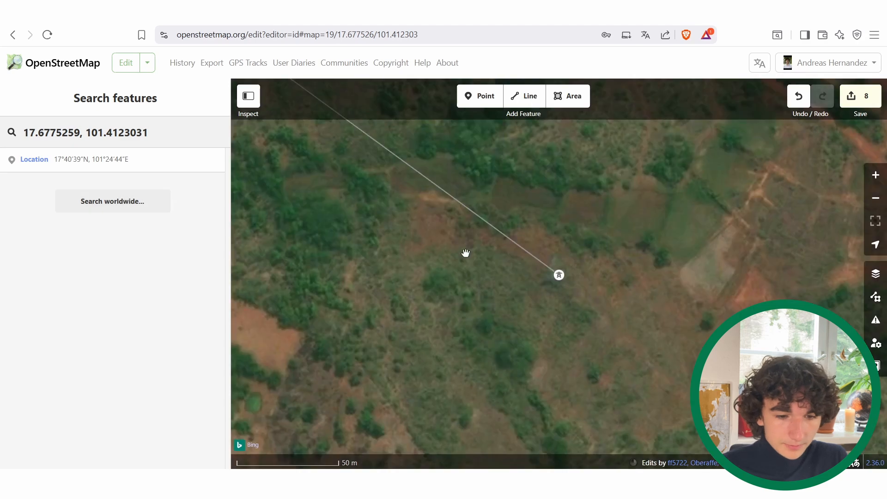
key("Escape")
left_click_drag(602, 275, 529, 230)
scroll(481, 226, "up", 2)
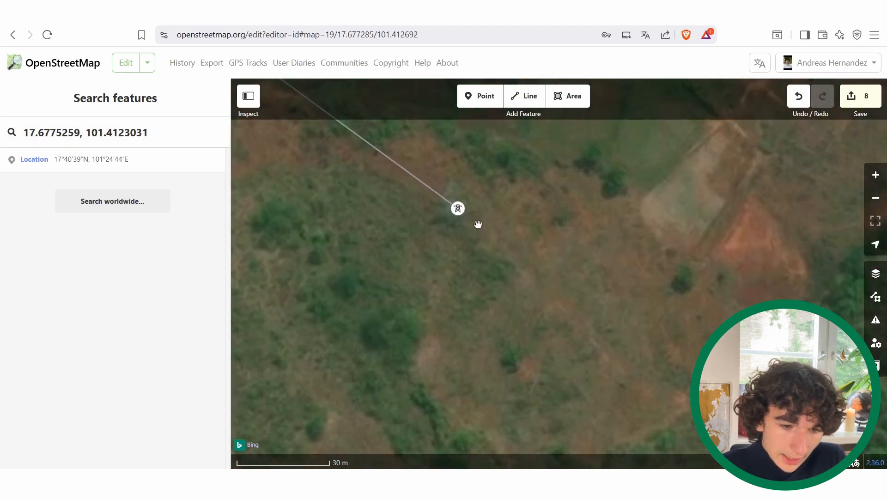
Step: Compare Esri World Imagery and Mapbox Satellite at the line's last tower and set the background back to Bing Maps Aerial
left_click(876, 274)
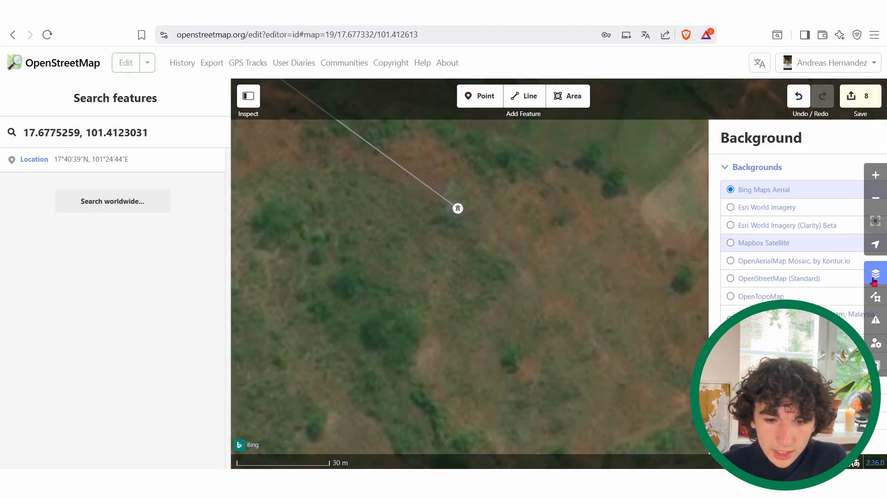
left_click(699, 209)
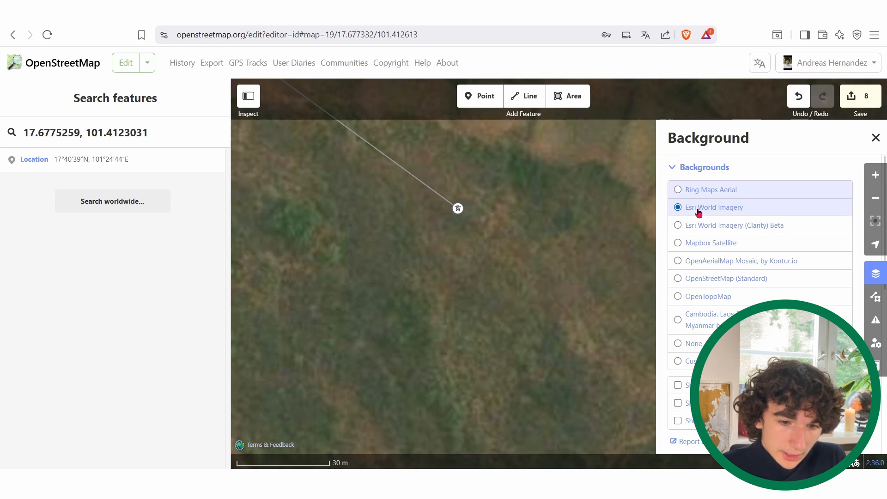
left_click(698, 243)
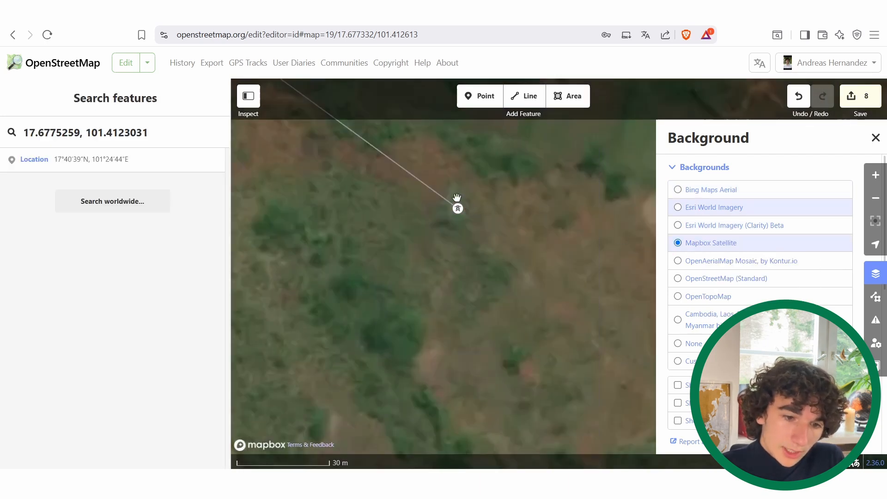
scroll(461, 194, "up", 1)
left_click(697, 190)
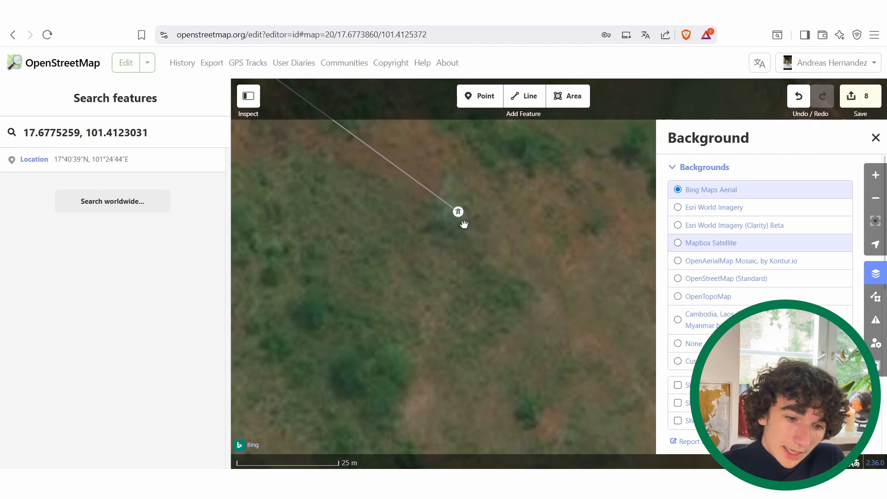
Step: Examine the imagery southeast of the line's last tower for the next unmapped towers along the route
scroll(459, 217, "down", 4)
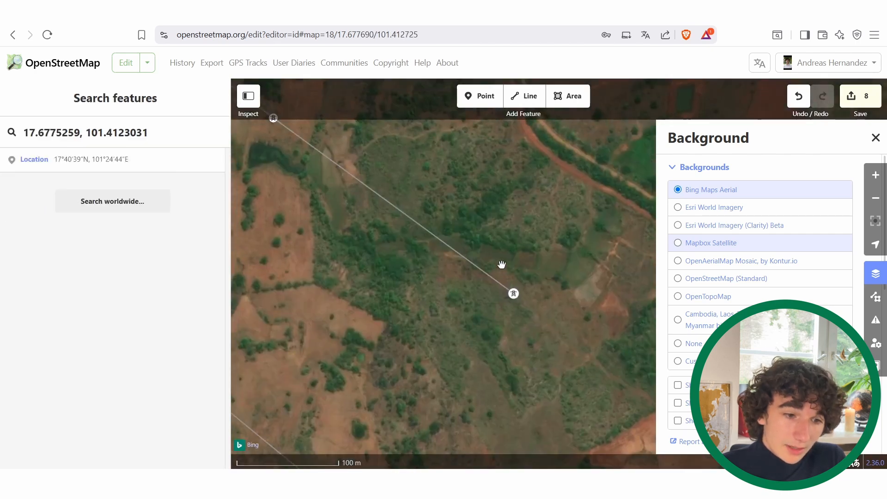
left_click_drag(559, 283, 481, 253)
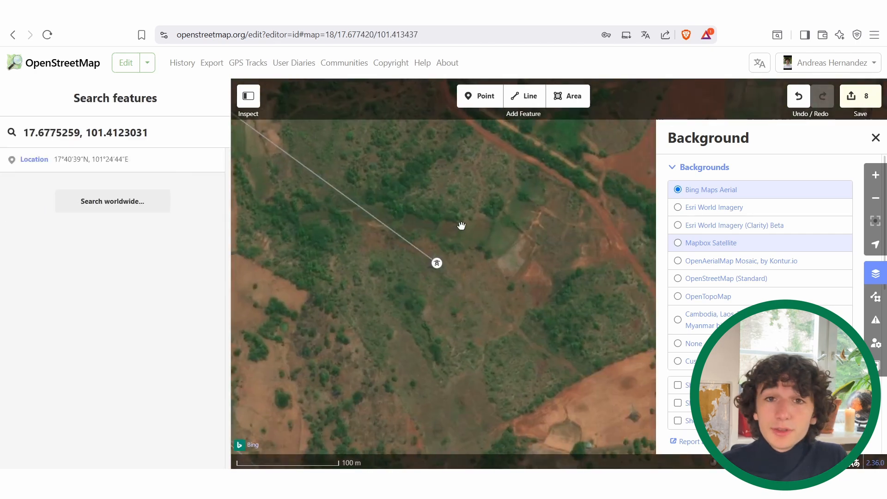
scroll(446, 274, "up", 2)
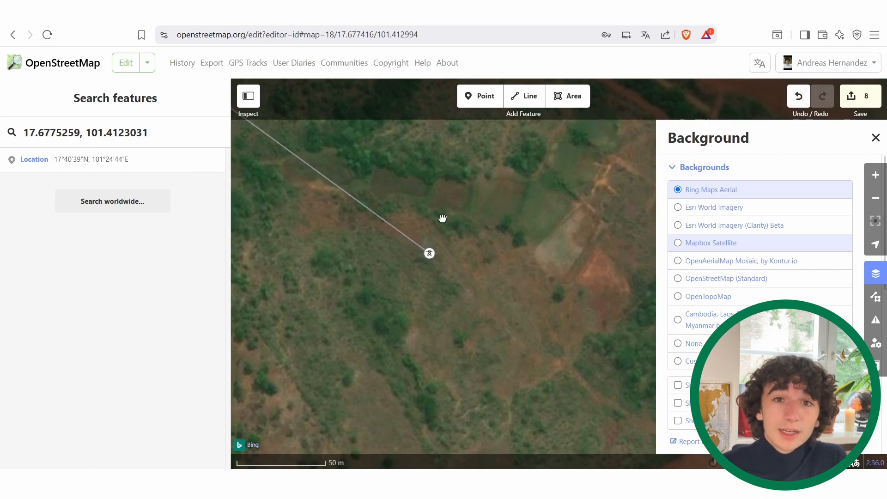
scroll(432, 256, "up", 1)
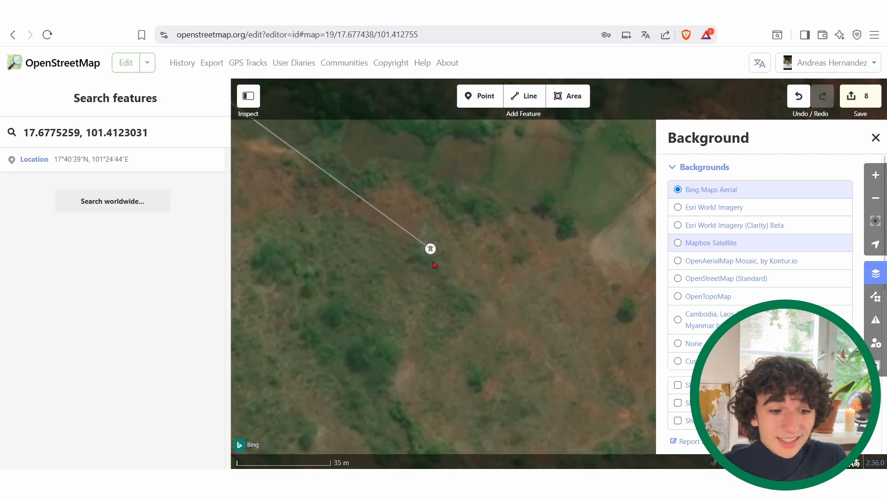
scroll(435, 265, "down", 3)
left_click_drag(530, 315, 392, 232)
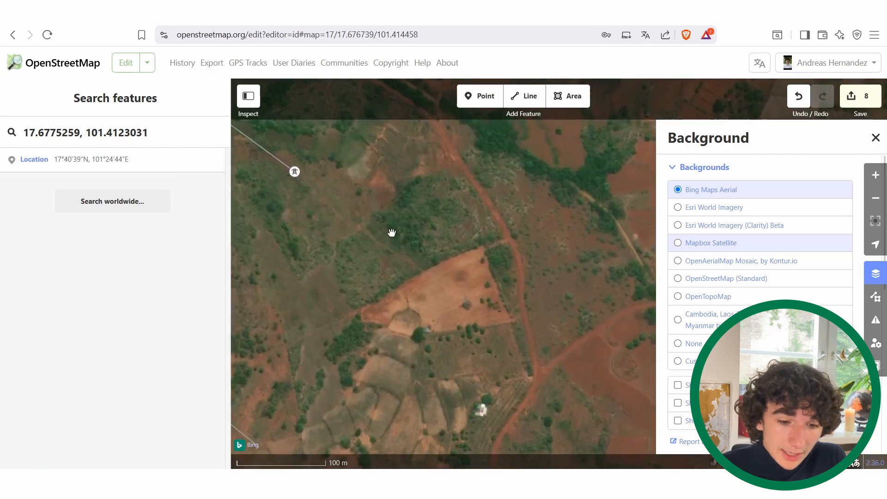
scroll(466, 303, "up", 4)
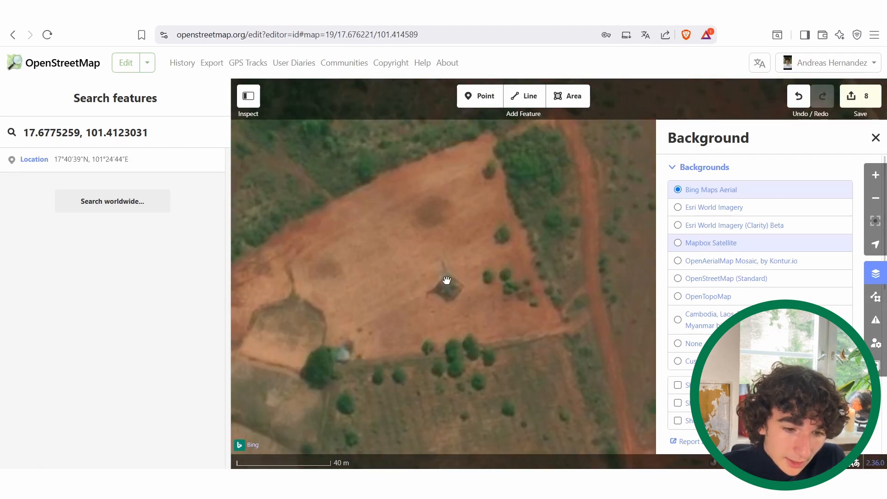
left_click_drag(495, 374, 354, 217)
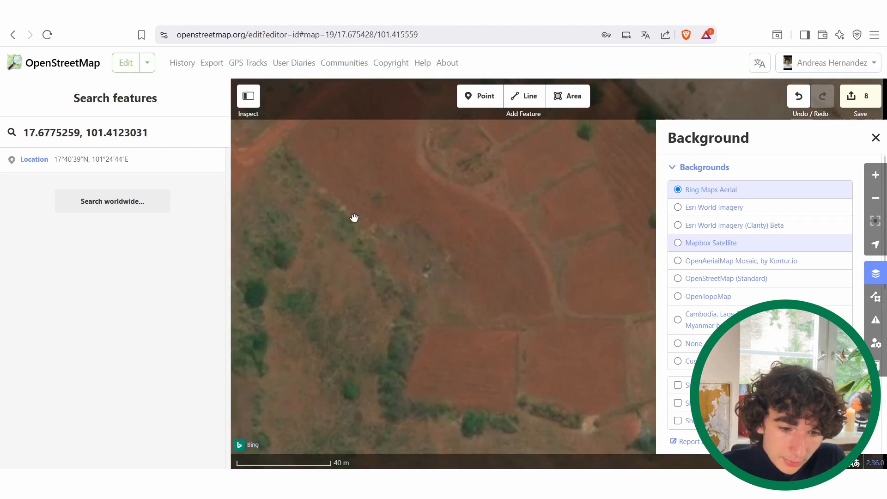
scroll(460, 301, "down", 2)
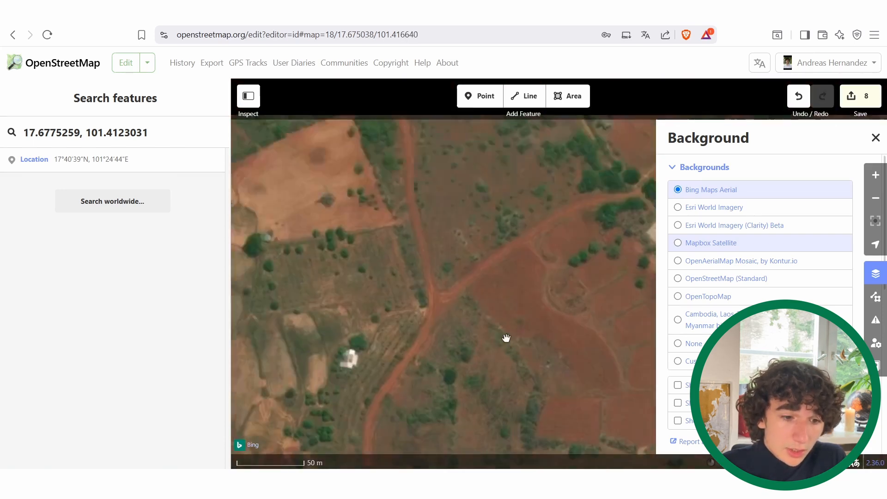
Step: Continue the power line from its last tower southeast through the next two unmapped towers and finish the line
left_click(346, 250)
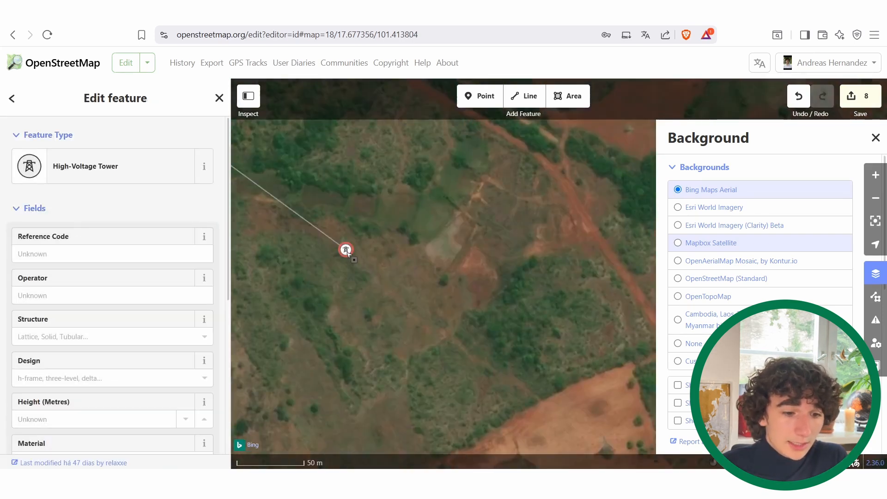
key("a")
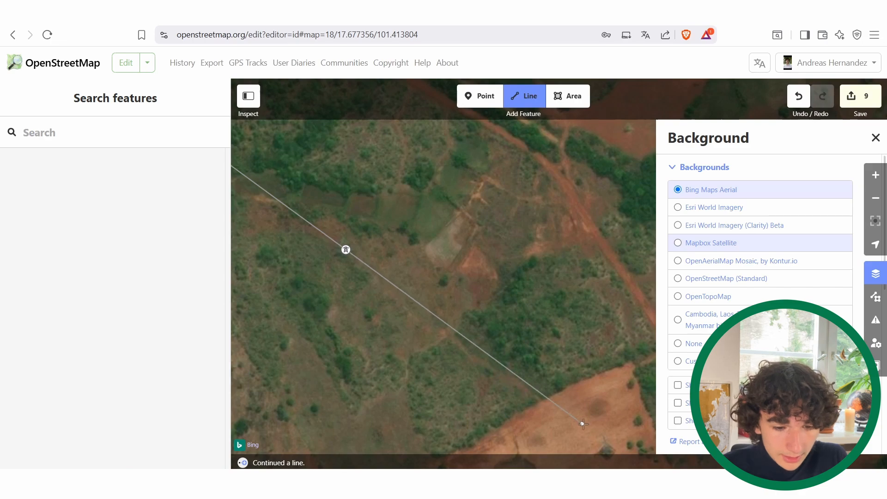
scroll(441, 250, "up", 2)
left_click(442, 249)
scroll(437, 250, "down", 5)
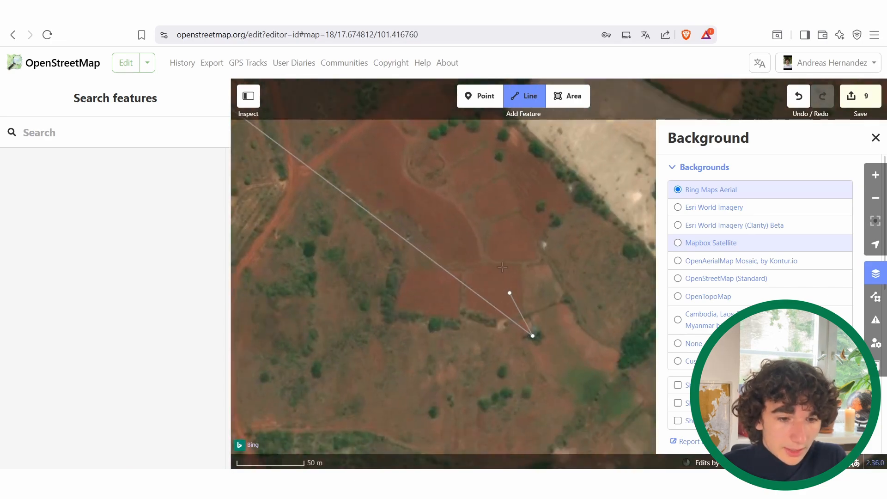
key("Return")
Step: Select all vertices of the extended power line, set their feature type to High-Voltage Tower, and reselect the line before deselecting it
scroll(416, 184, "left", 5)
scroll(416, 185, "up", 3)
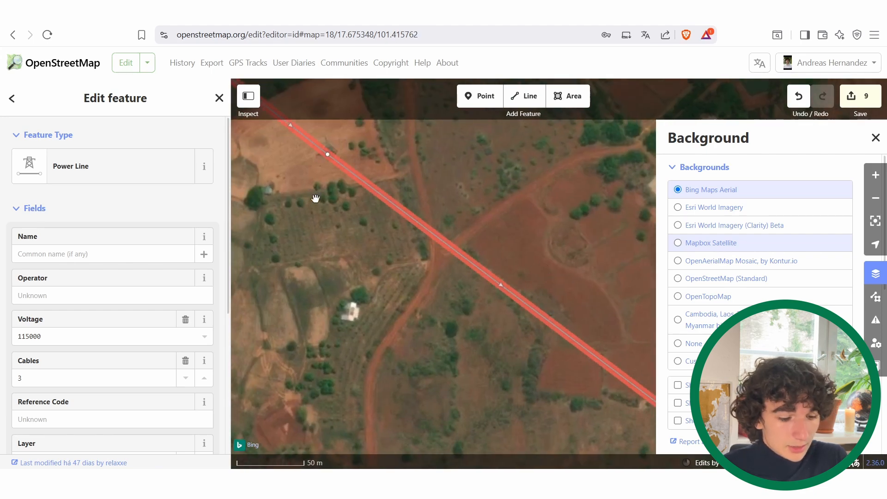
key("ctrl+Down")
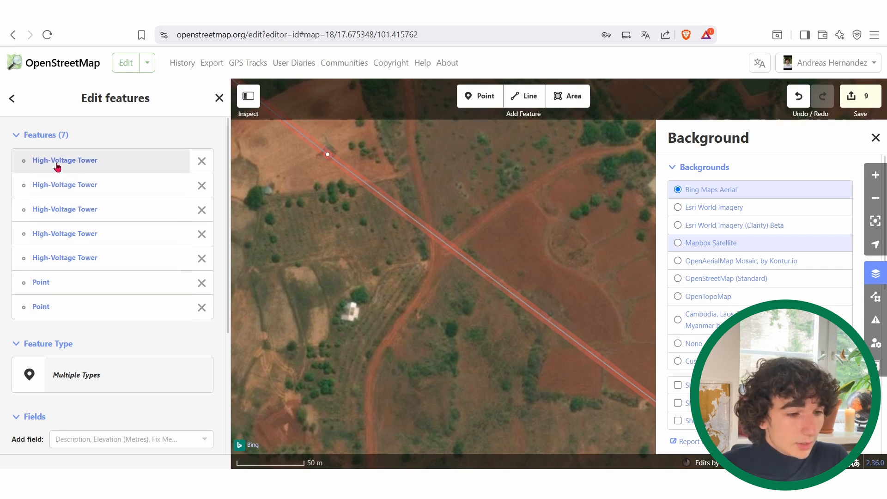
left_click(15, 96)
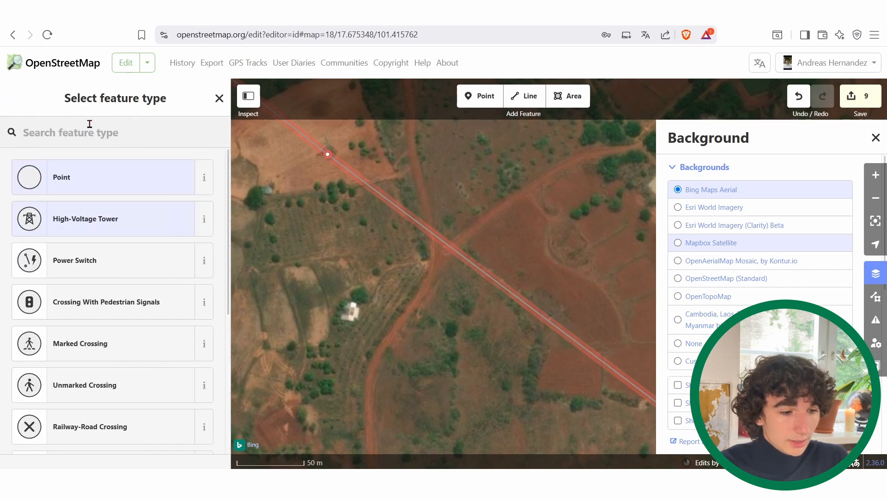
left_click(141, 214)
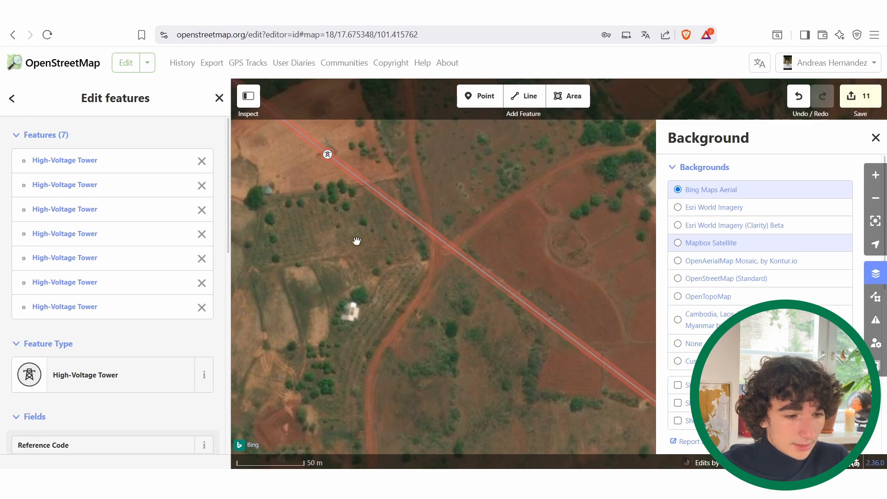
key("ctrl+Up")
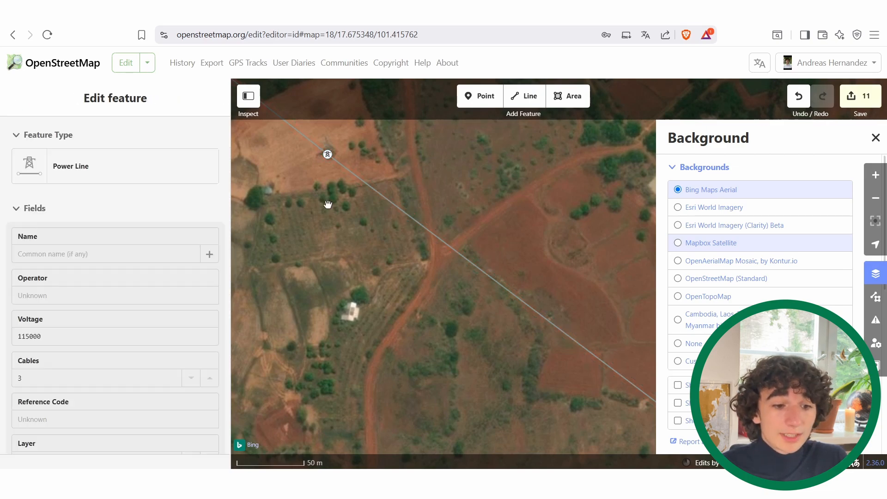
left_click(365, 235)
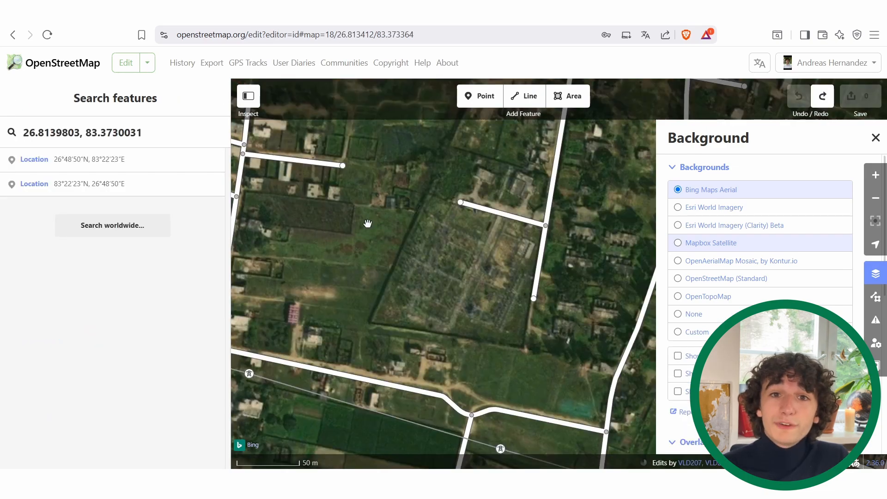
Step: Set the background to Esri World Imagery and inspect the unmapped substation near 26.8139803, 83.3730031
scroll(477, 422, "up", 2)
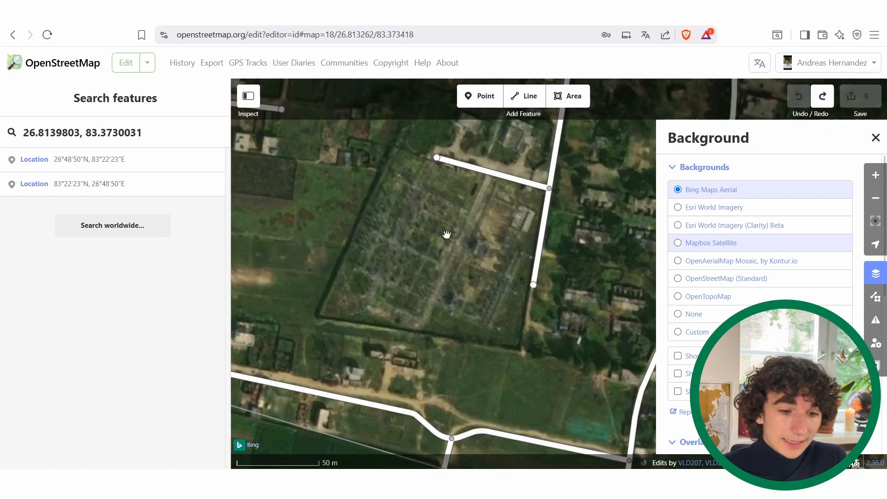
left_click(445, 230)
left_click(772, 208)
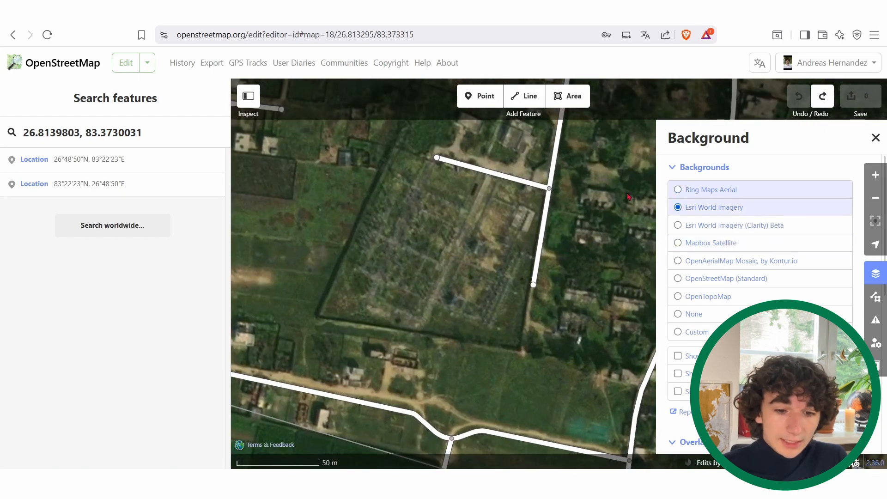
left_click_drag(432, 288, 441, 233)
scroll(443, 235, "down", 3)
scroll(443, 234, "down", 2)
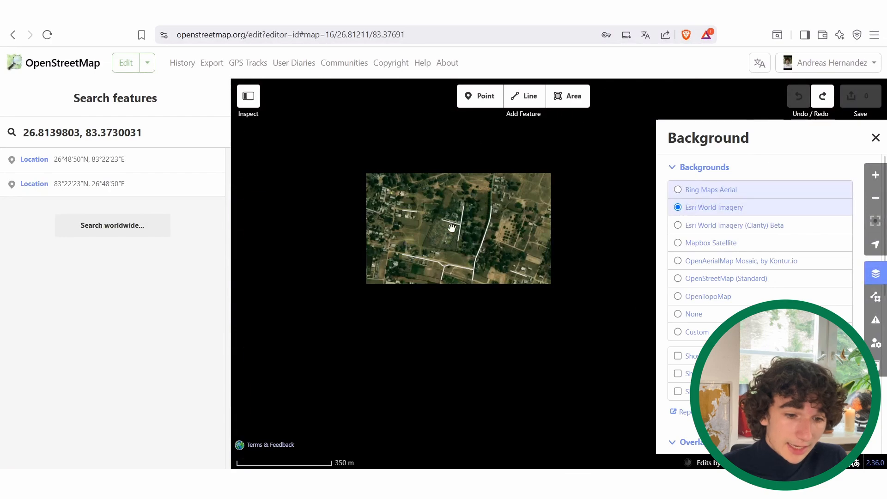
scroll(446, 240, "up", 5)
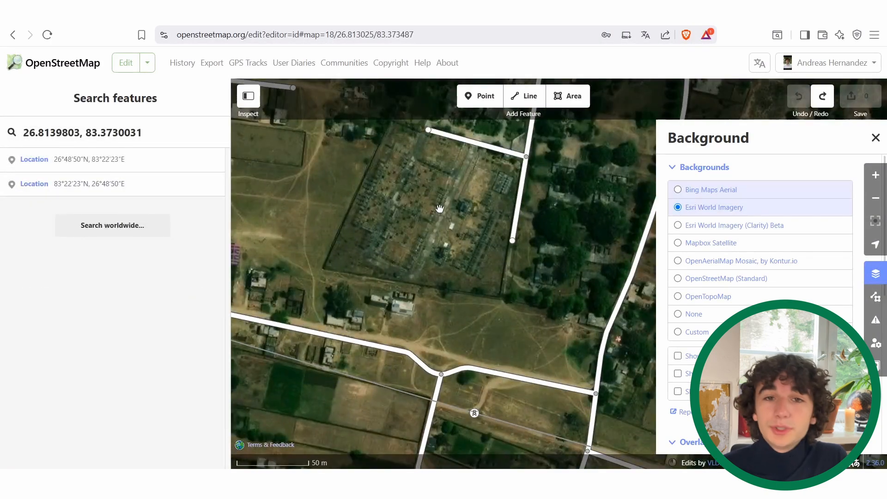
left_click_drag(440, 209, 467, 250)
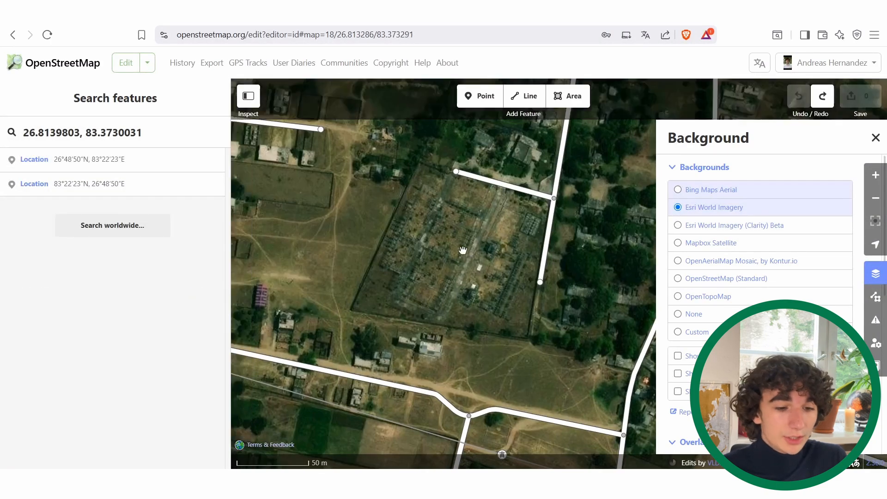
Step: Trace the unmapped substation as an area with one corner at each corner of its fenced perimeter, closing the outline at the first corner
left_click(566, 98)
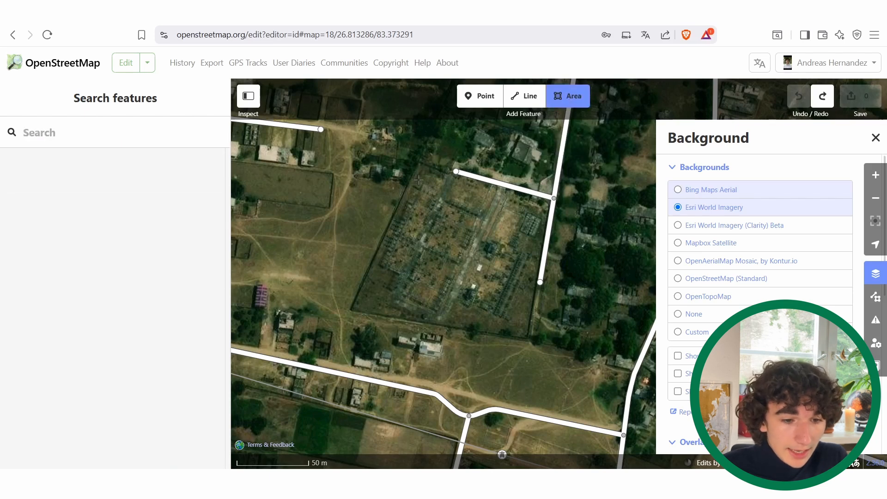
left_click(417, 163)
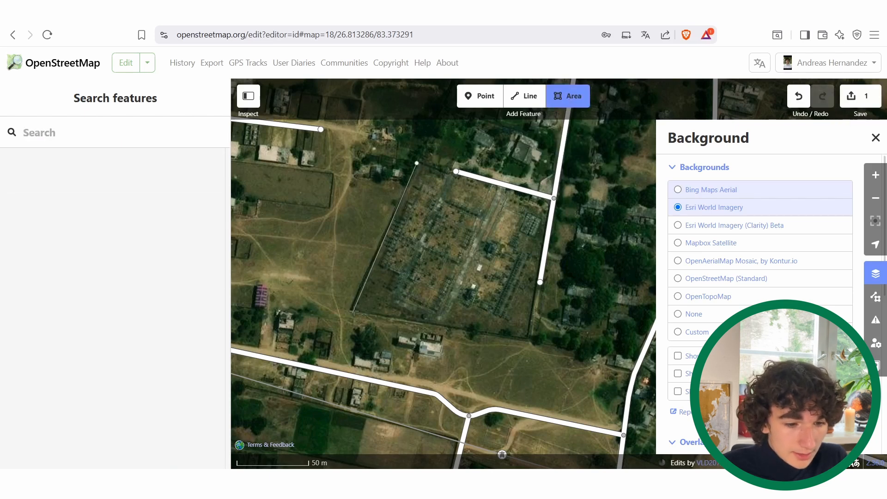
left_click(354, 309)
left_click(529, 339)
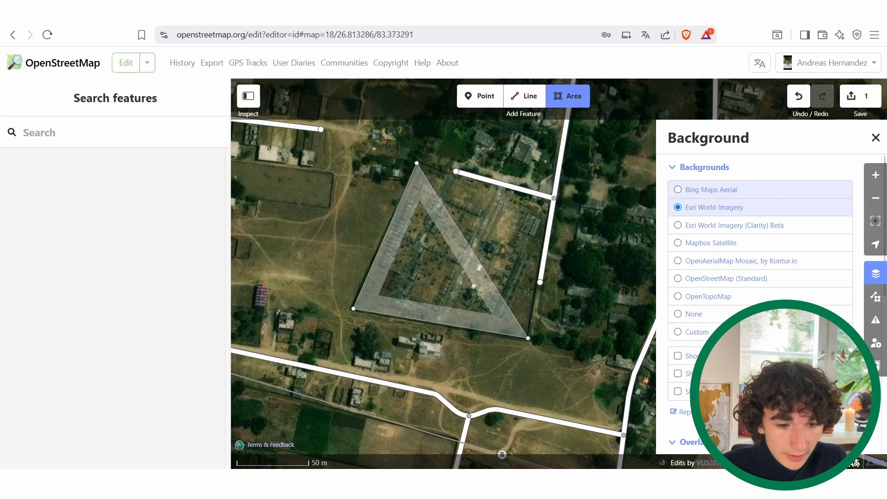
scroll(549, 203, "up", 3)
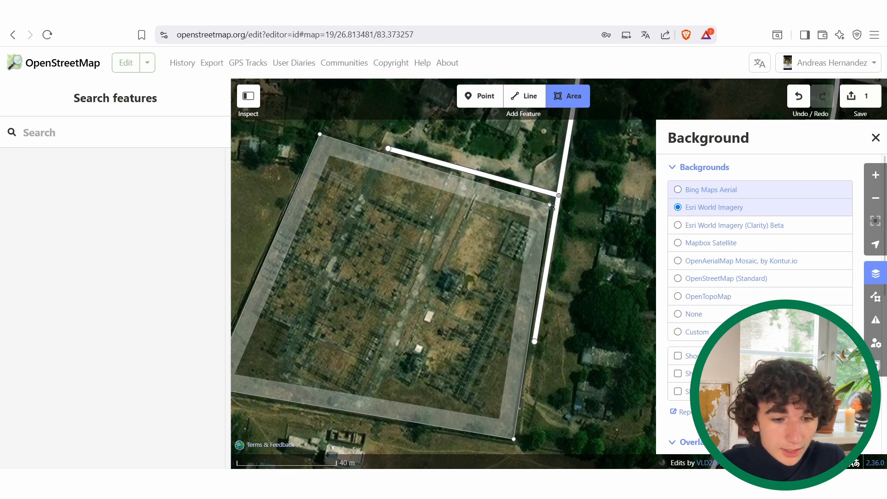
left_click(550, 204)
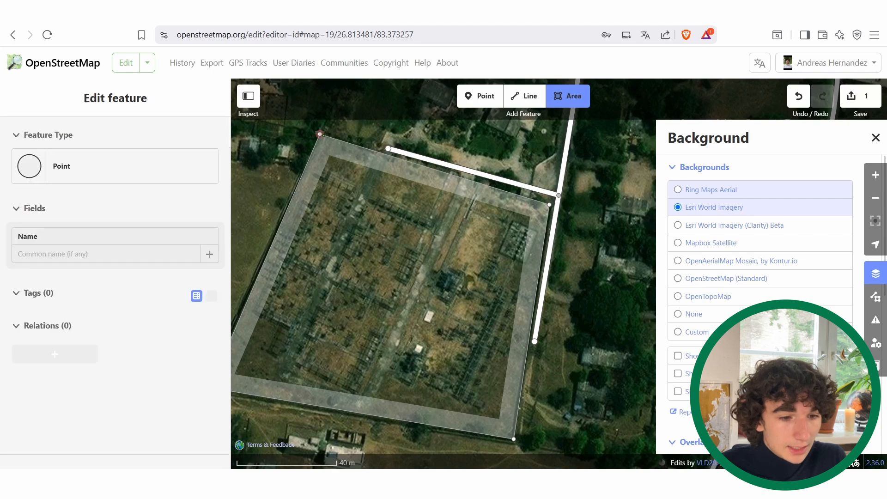
left_click(320, 135)
Step: Set the traced area's feature type to Substation
scroll(449, 249, "down", 3)
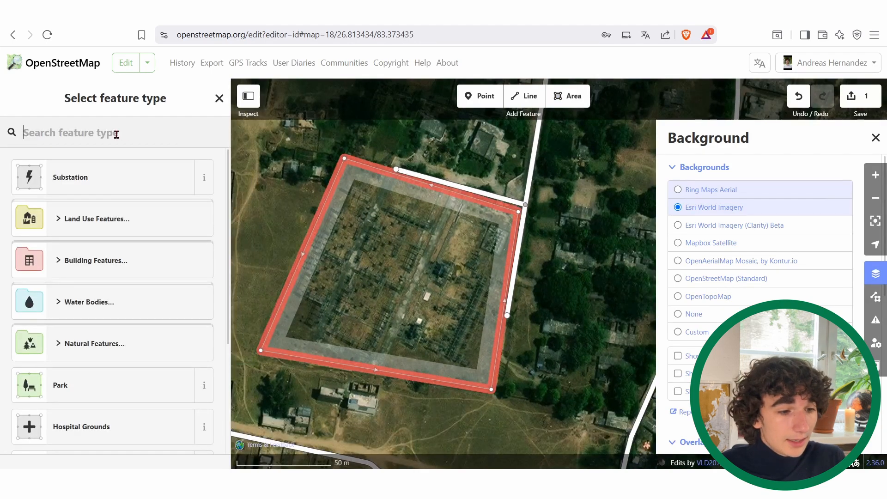
type("substat")
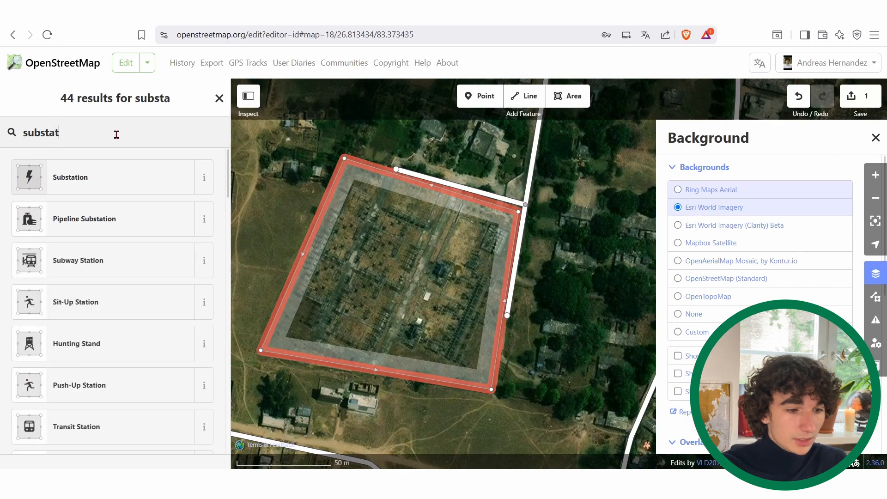
left_click(100, 182)
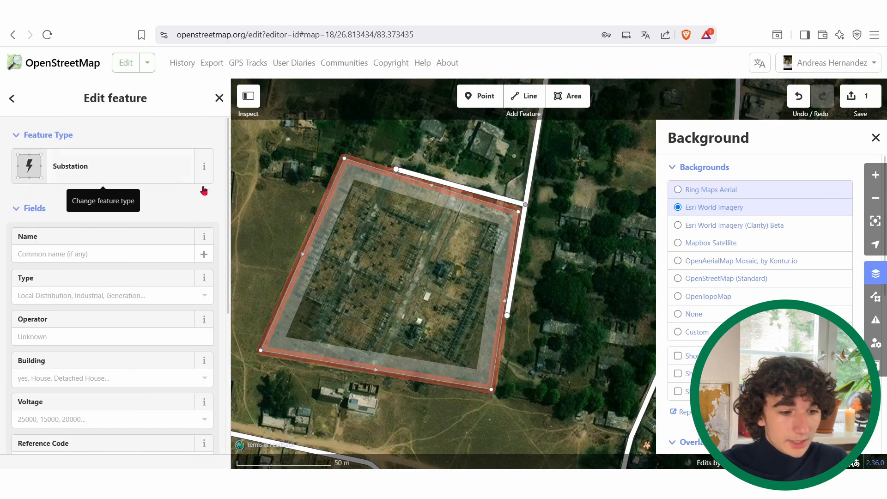
left_click(11, 98)
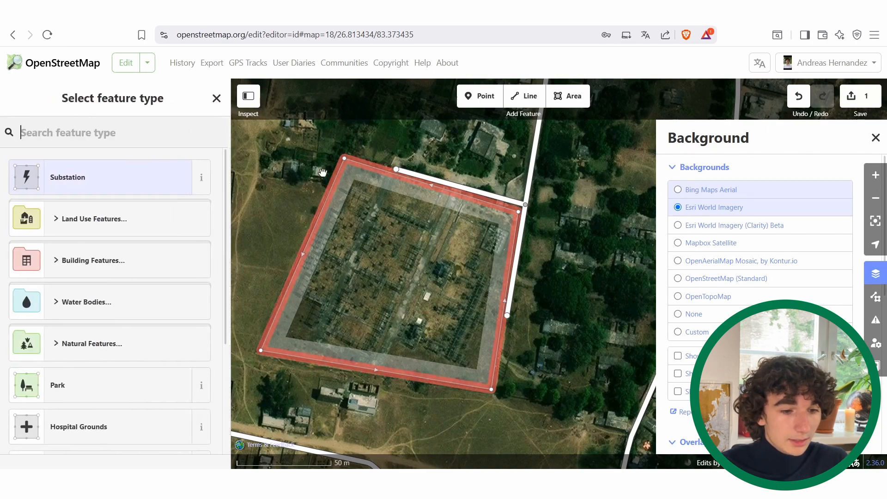
left_click(370, 268)
scroll(370, 268, "down", 1)
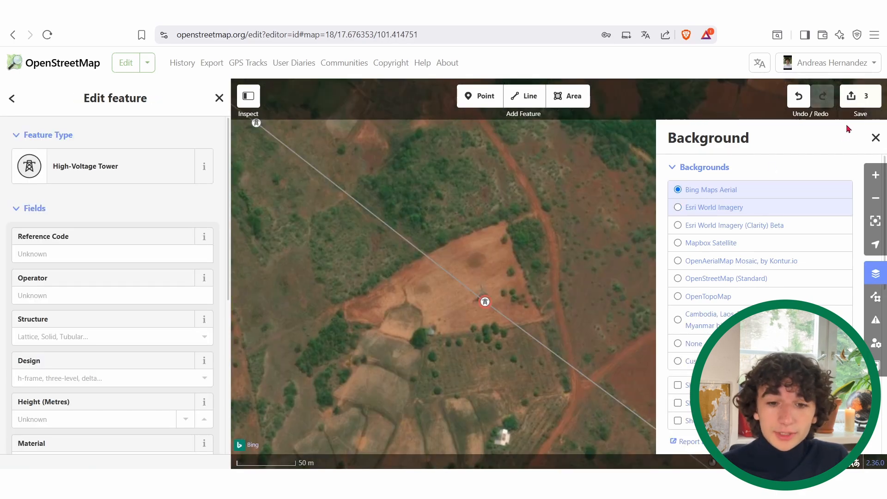
Step: Start uploading the power line edits with the changeset comment "continued power line" and esri as the source
left_click(856, 97)
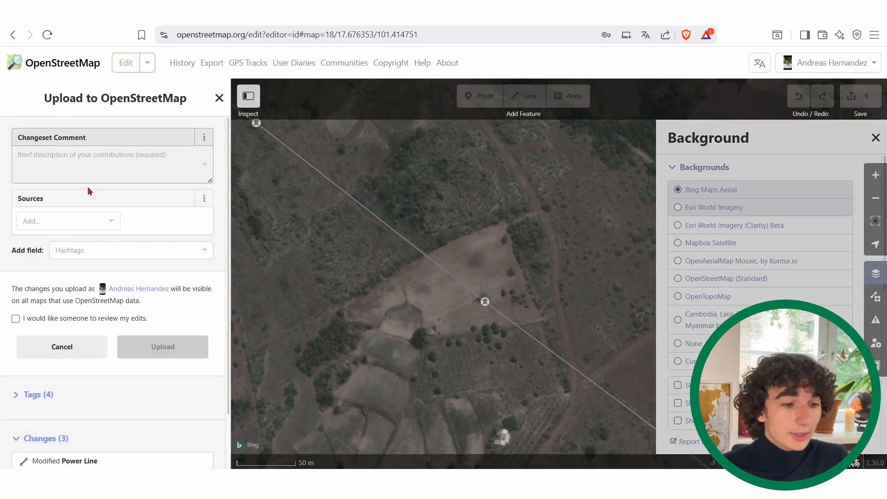
left_click(28, 161)
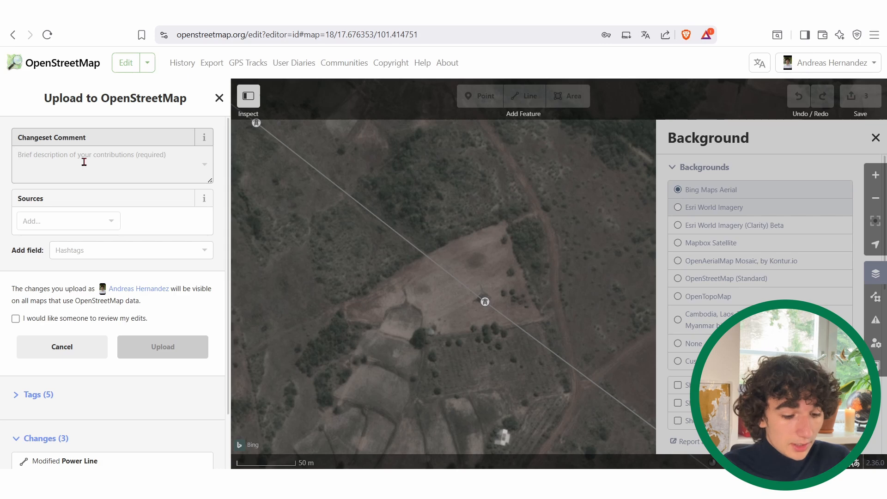
type("continued power line")
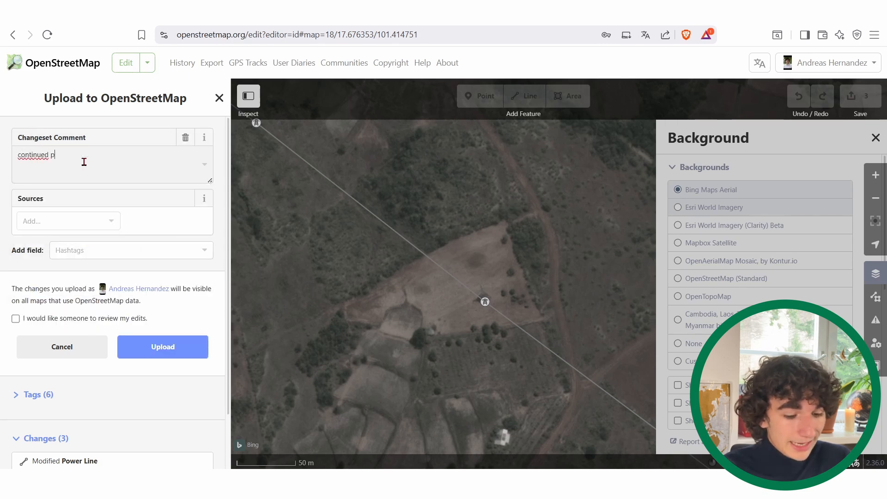
left_click(85, 220)
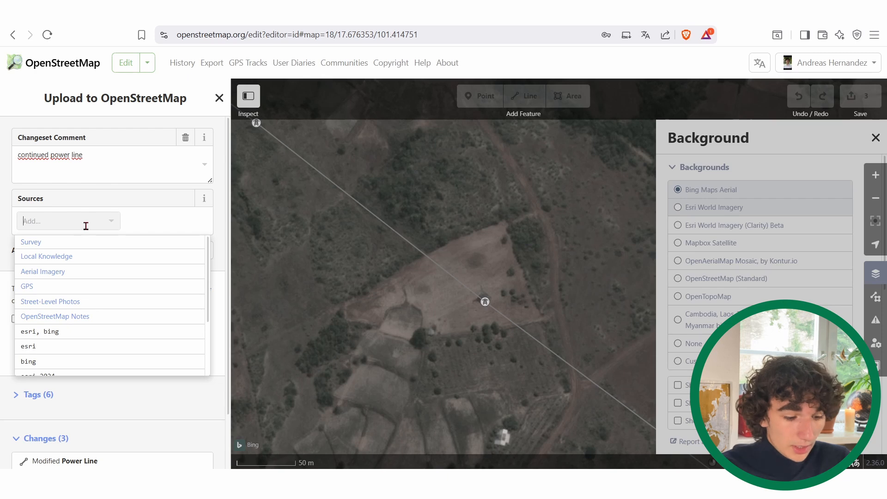
left_click(71, 349)
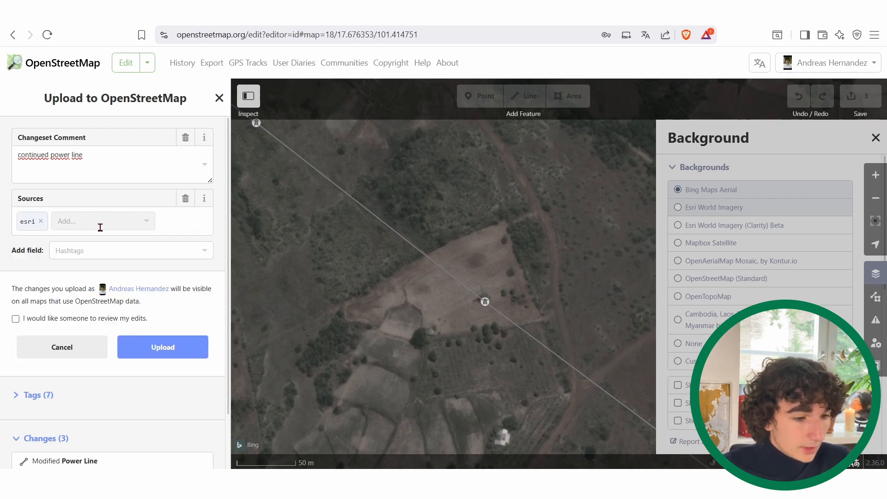
Step: Add the hashtag #mapyourgrid to the changeset, and turn the request for an edit review on and back off
left_click(94, 251)
left_click(148, 263)
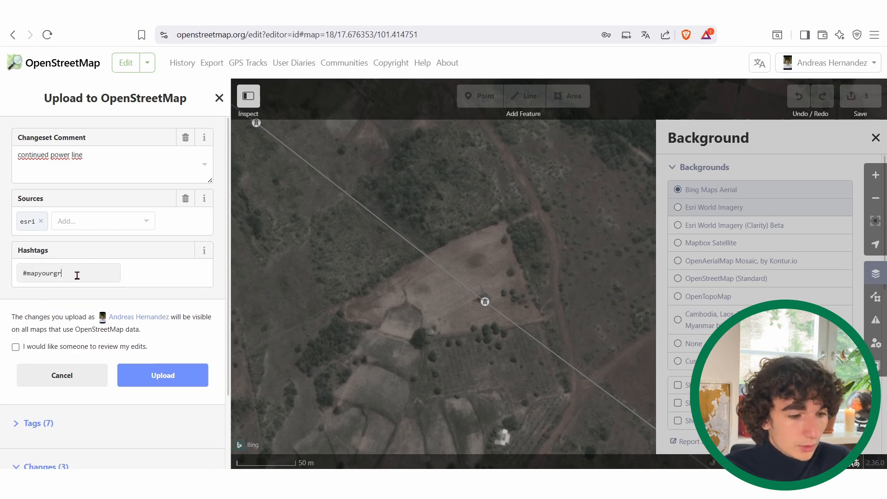
key("Return")
left_click(16, 347)
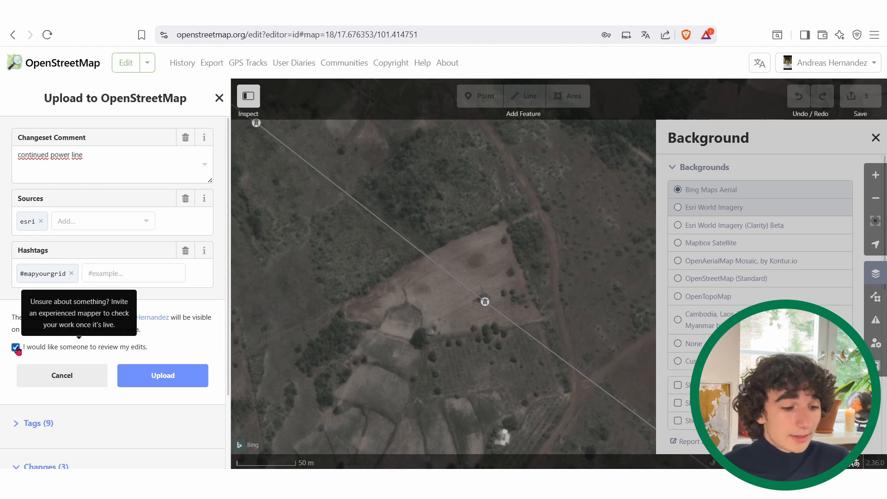
left_click(16, 347)
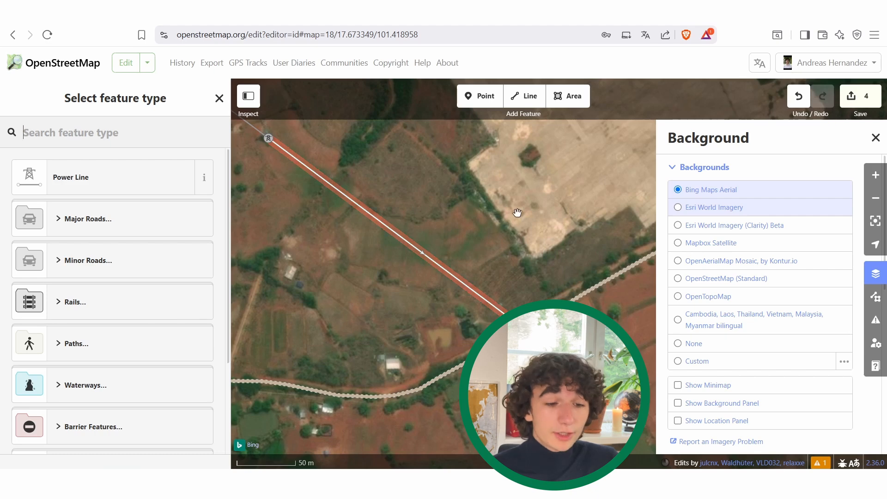
Step: Open the "Line has no tags" error from the issues list and resolve it by setting the line's feature type to Power Line
left_click(818, 464)
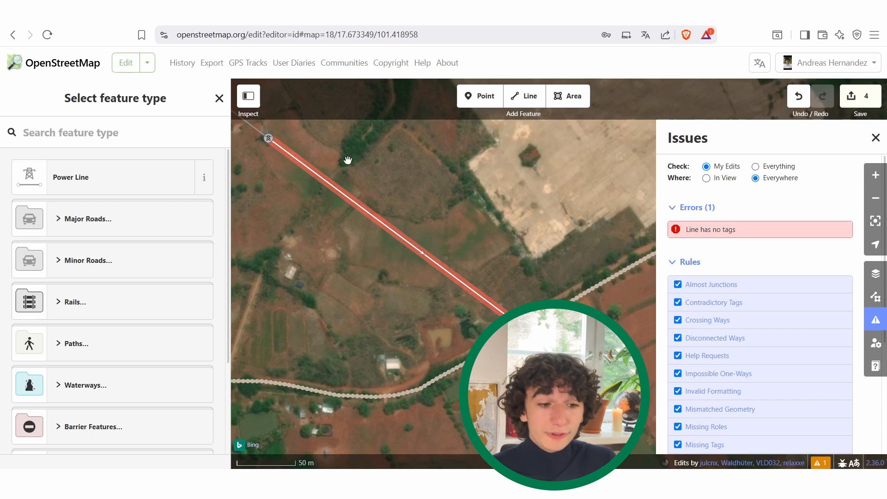
left_click(710, 234)
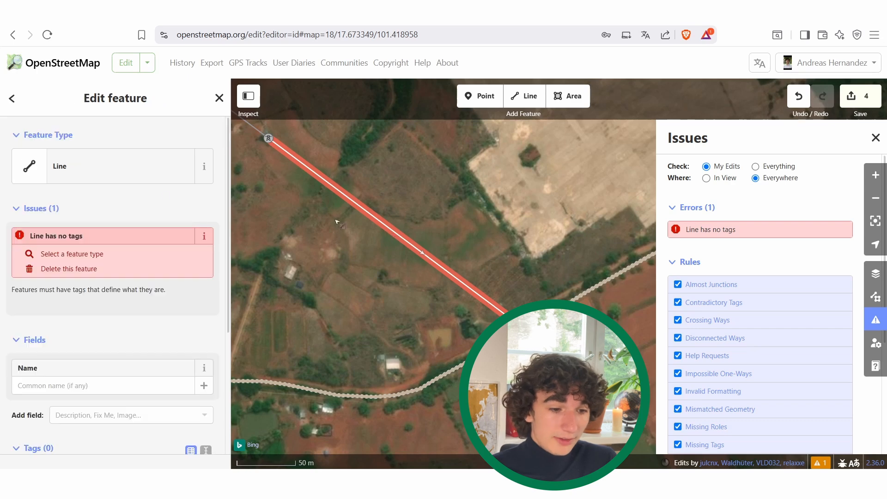
left_click(82, 169)
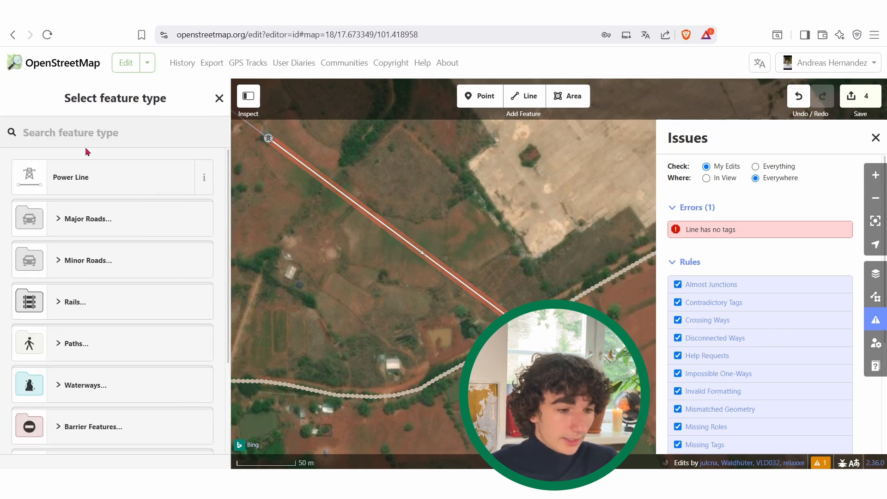
left_click(99, 174)
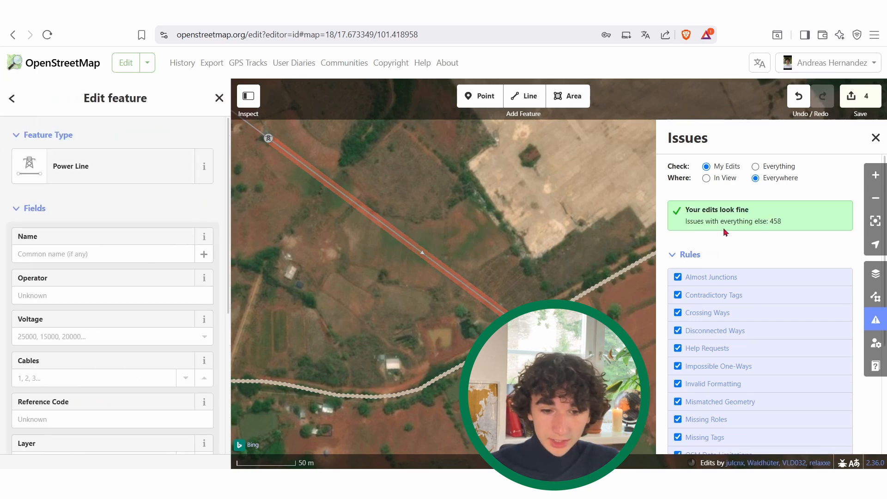